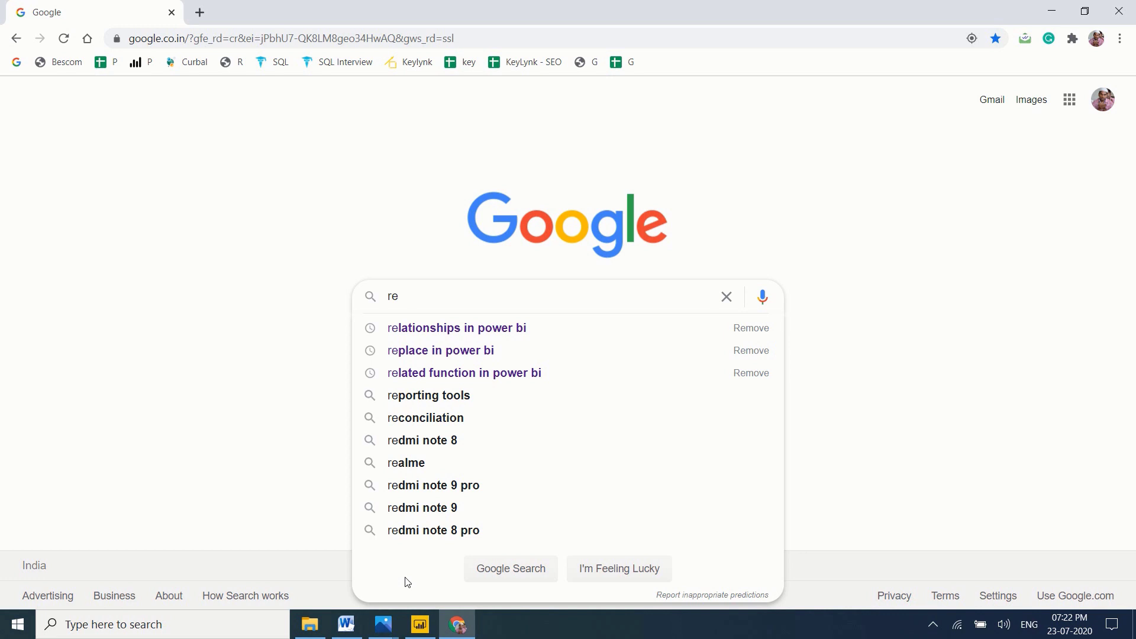
Open the Microsoft article on creating and managing relationships in Power BI Desktop and read down to its Cardinality section.
click(523, 330)
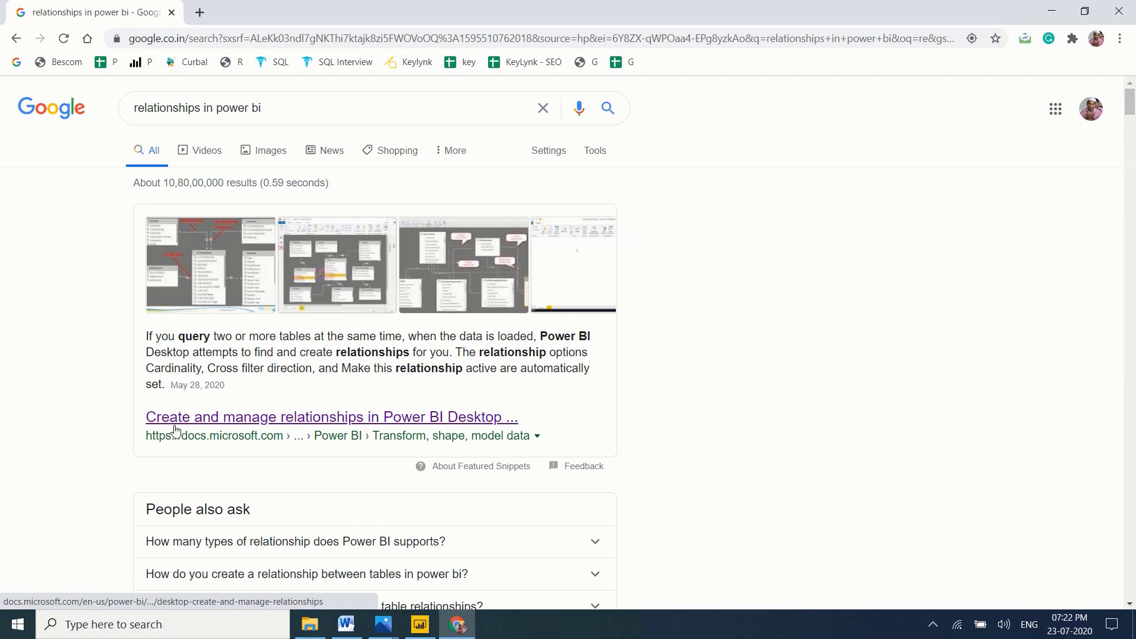
click(259, 421)
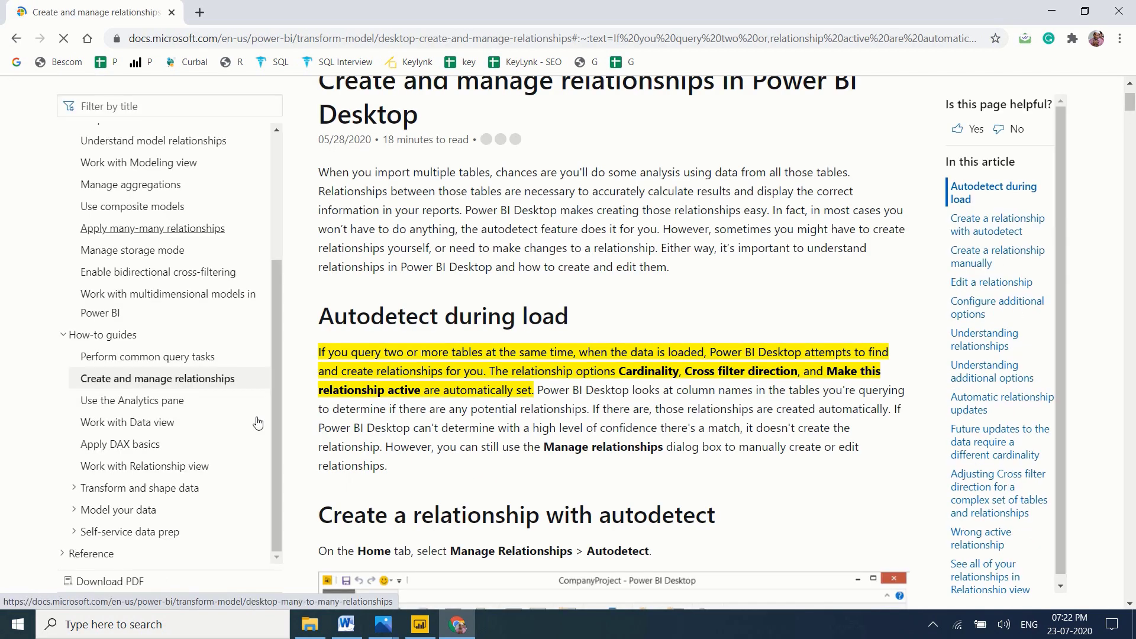
scroll(258, 422, down, 15)
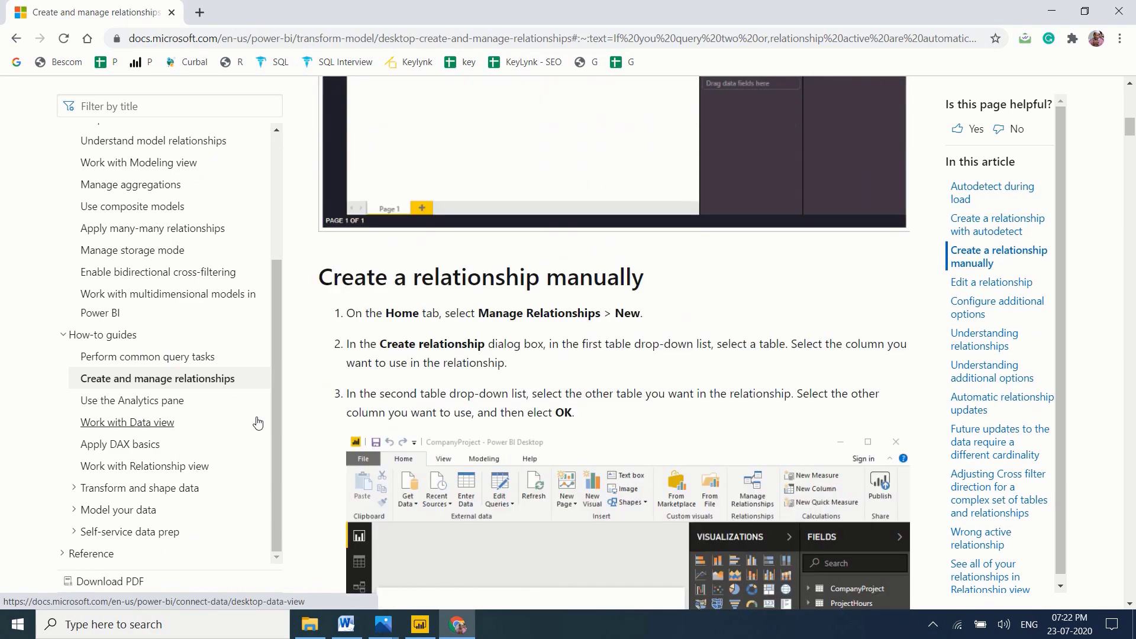
scroll(259, 422, down, 11)
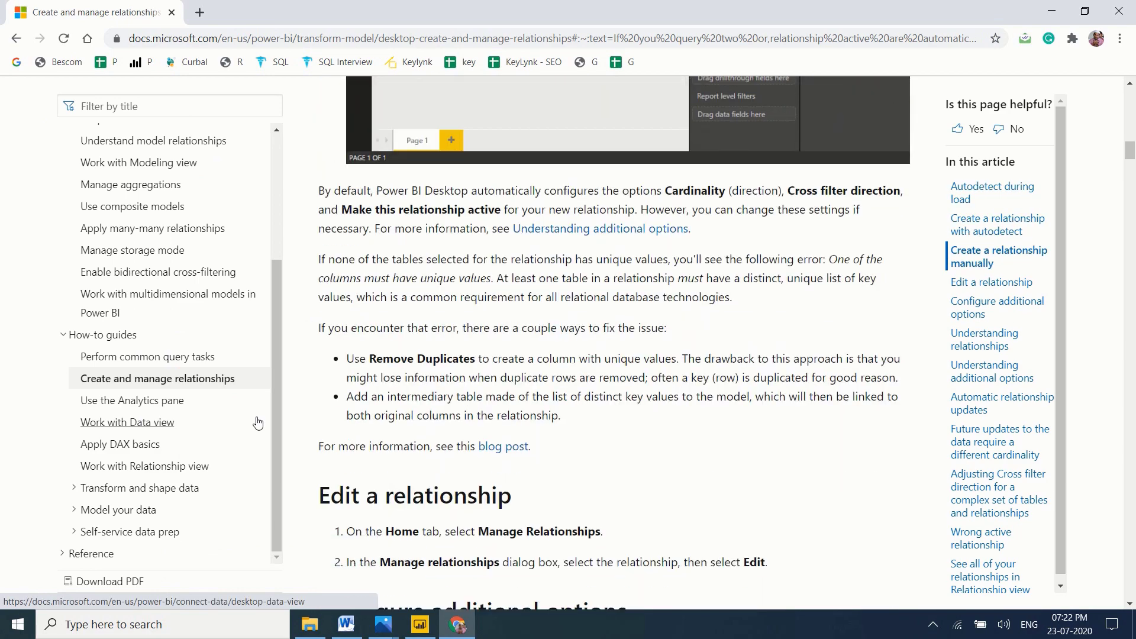
scroll(258, 422, down, 1)
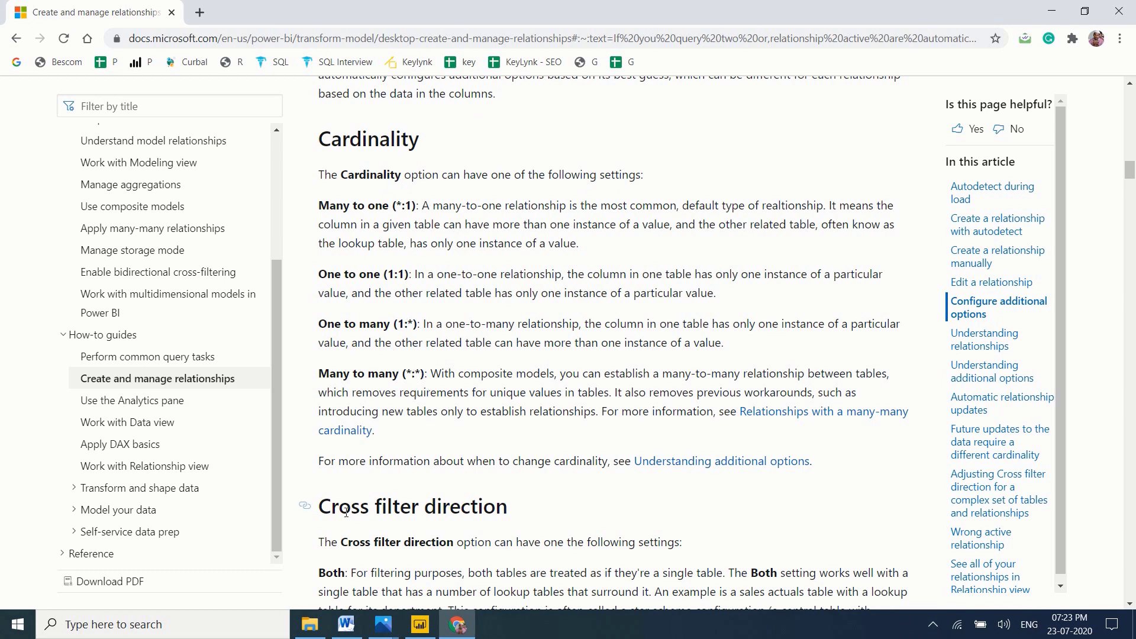
Open Paint and handwrite underlined column headings A and B in pencil, with 1, 2 and 3 below A.
click(181, 626)
text(paint)
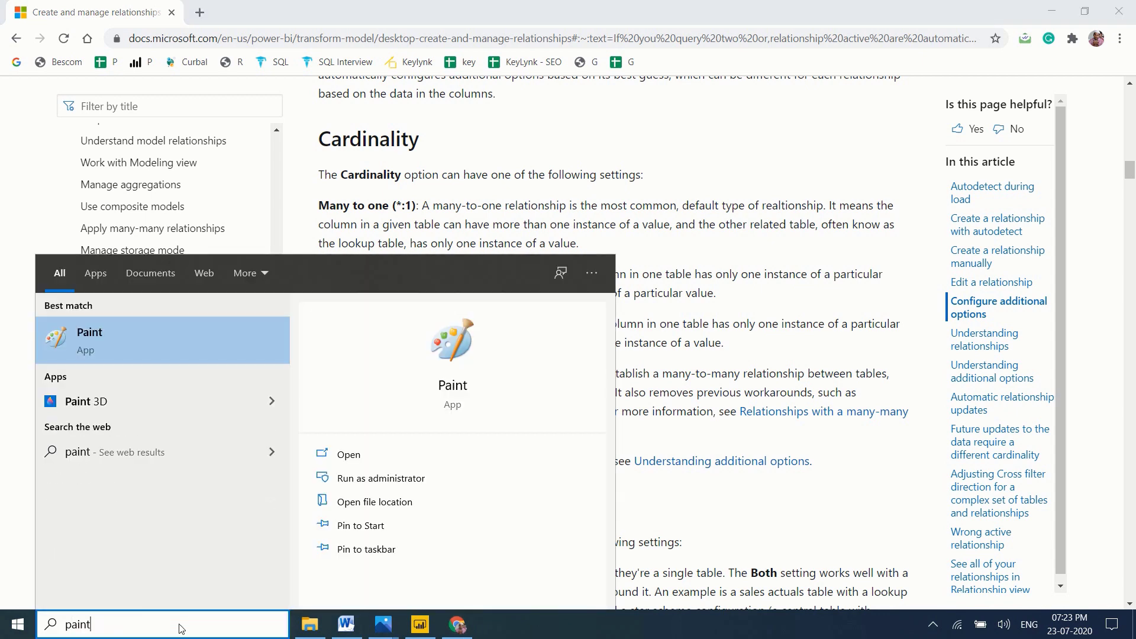
key(Return)
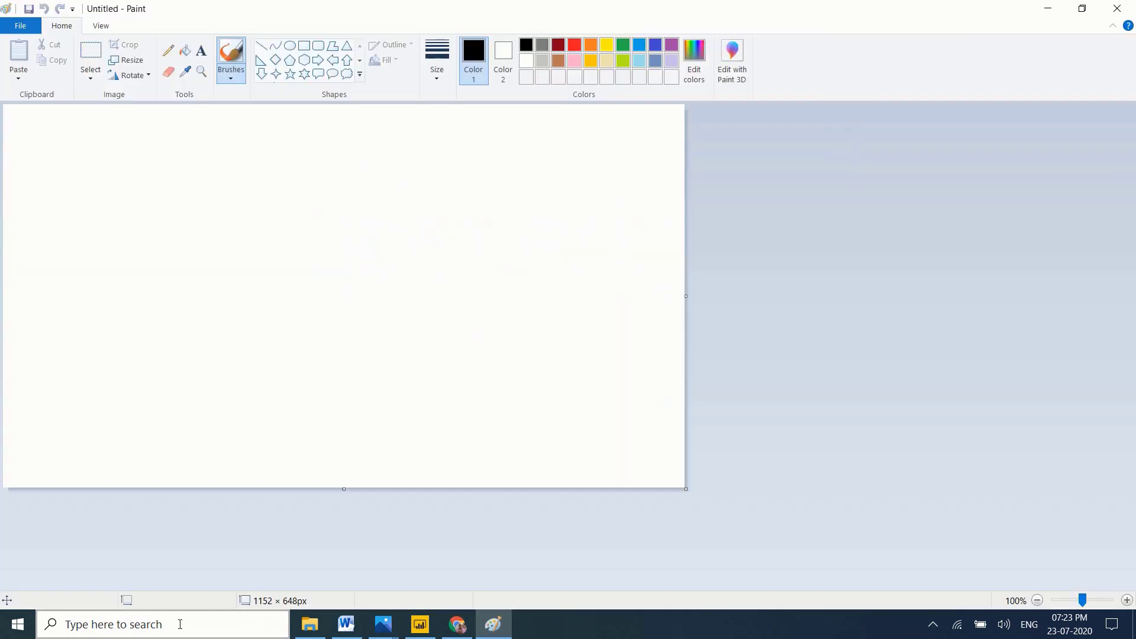
click(166, 51)
mouse_move(66, 223)
mouse_down()
mouse_move(71, 157)
mouse_move(112, 193)
mouse_move(115, 174)
mouse_up()
drag(53, 235, 144, 190)
mouse_move(179, 133)
mouse_down()
mouse_move(196, 160)
mouse_move(171, 130)
mouse_move(203, 151)
mouse_move(189, 169)
mouse_move(254, 143)
mouse_up()
mouse_move(119, 230)
mouse_down()
mouse_move(153, 251)
mouse_move(153, 288)
mouse_move(192, 263)
mouse_up()
mouse_move(183, 304)
mouse_down()
mouse_move(231, 311)
mouse_move(204, 320)
mouse_up()
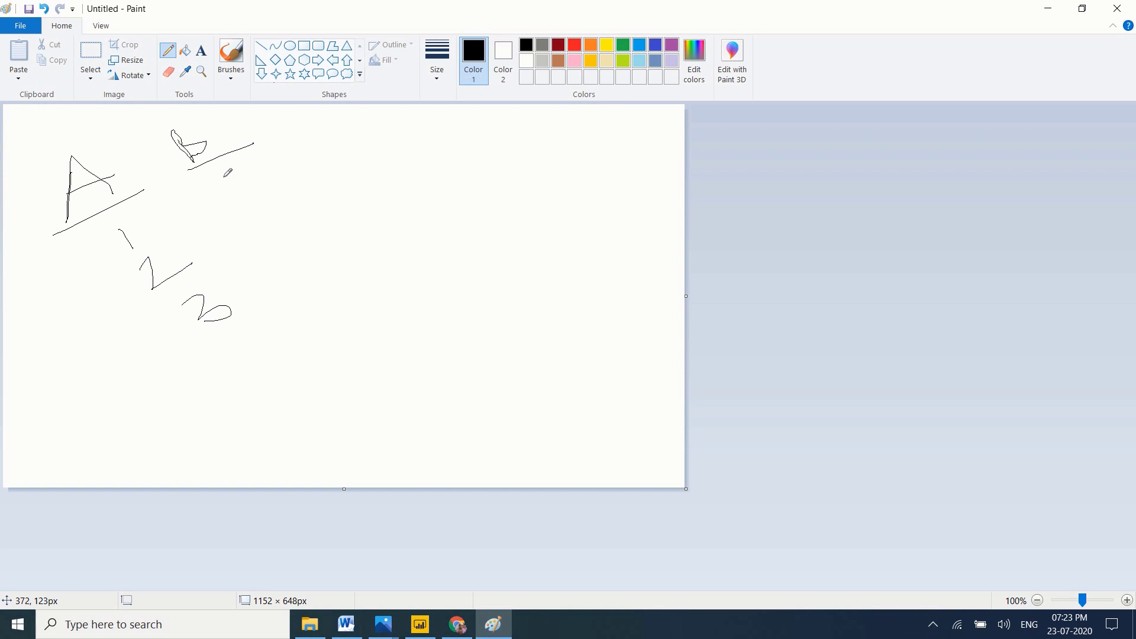
Write 1, 2 and 3 below B, connect each number to its match under A, and add a relationship label beside the columns.
mouse_move(225, 176)
mouse_down()
mouse_move(255, 227)
mouse_move(280, 208)
mouse_up()
mouse_move(284, 258)
mouse_down()
mouse_move(310, 254)
mouse_move(329, 276)
mouse_up()
drag(137, 231, 230, 176)
drag(167, 266, 243, 226)
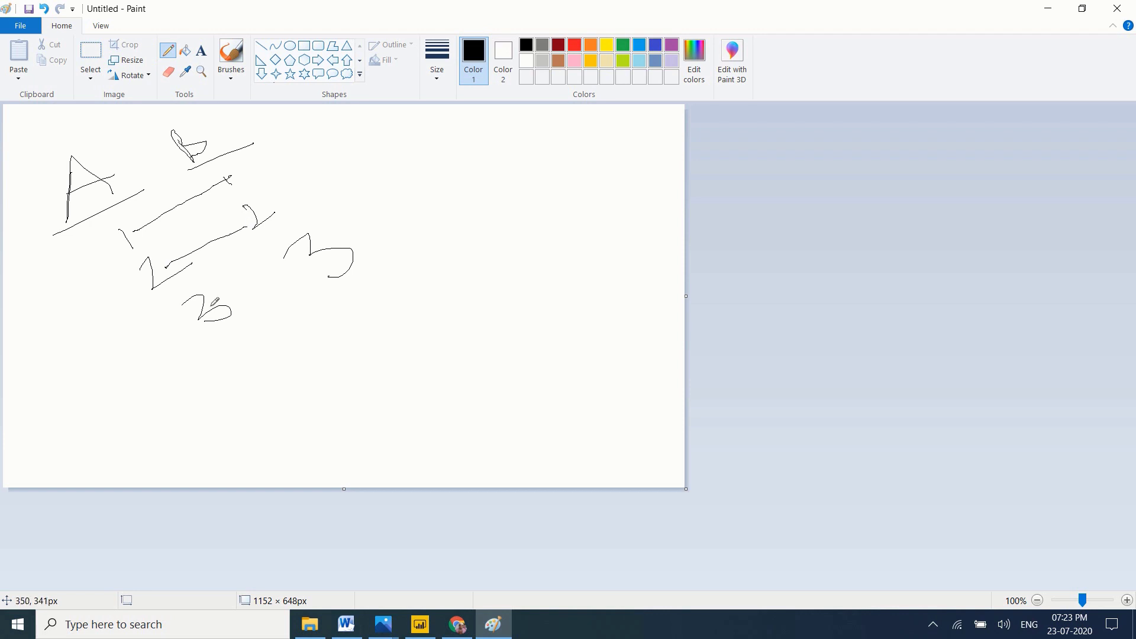
drag(211, 305, 337, 264)
mouse_move(486, 181)
mouse_down()
mouse_move(501, 210)
mouse_move(543, 183)
mouse_move(574, 199)
mouse_up()
Undo the relationship label, the connecting lines and the 2 and 3 below B.
key(ctrl+z)
key(ctrl+z)
key(ctrl+z)
key(ctrl+z)
key(ctrl+z)
key(ctrl+z)
key(ctrl+z)
key(ctrl+z)
key(ctrl+z)
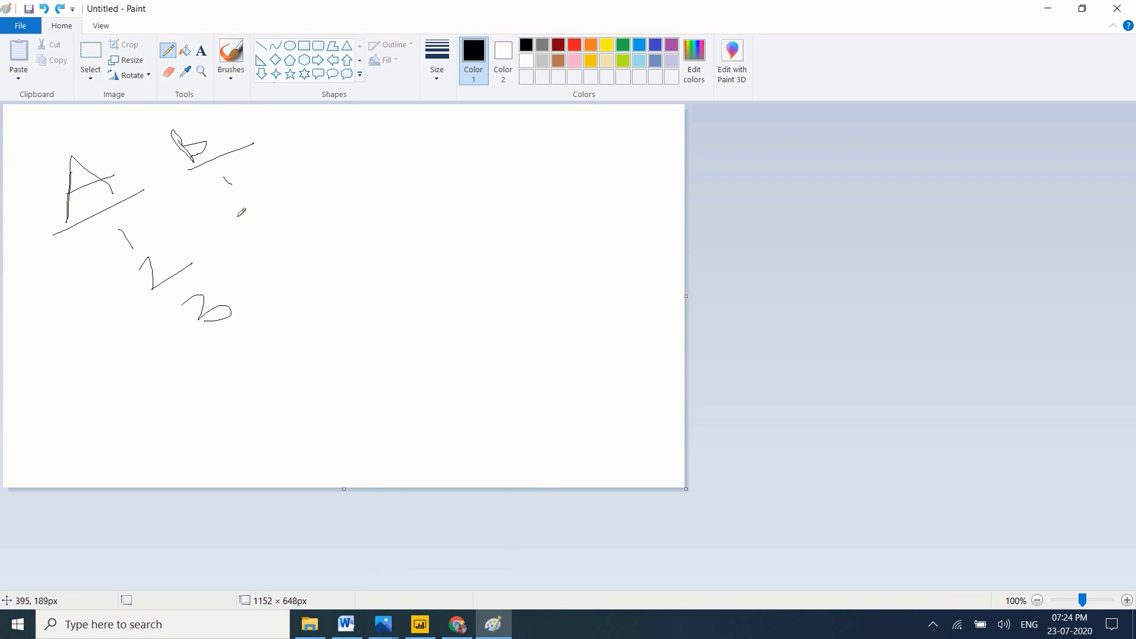
Write 2, 2 and 3 below the 1 under B, connect matching numbers from A, and label the diagram 1-M.
mouse_move(237, 212)
mouse_down()
mouse_move(261, 235)
mouse_move(293, 221)
mouse_move(288, 284)
mouse_move(342, 254)
mouse_move(329, 276)
mouse_move(403, 287)
mouse_move(364, 321)
mouse_up()
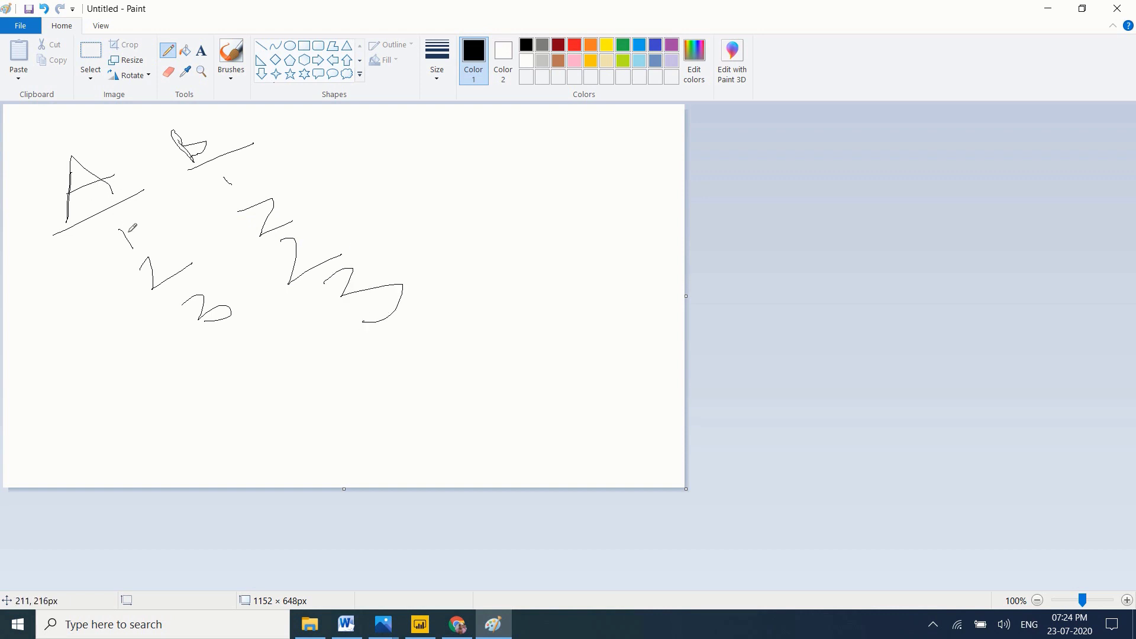
drag(128, 232, 225, 190)
drag(164, 262, 253, 219)
drag(172, 262, 293, 259)
drag(210, 303, 364, 294)
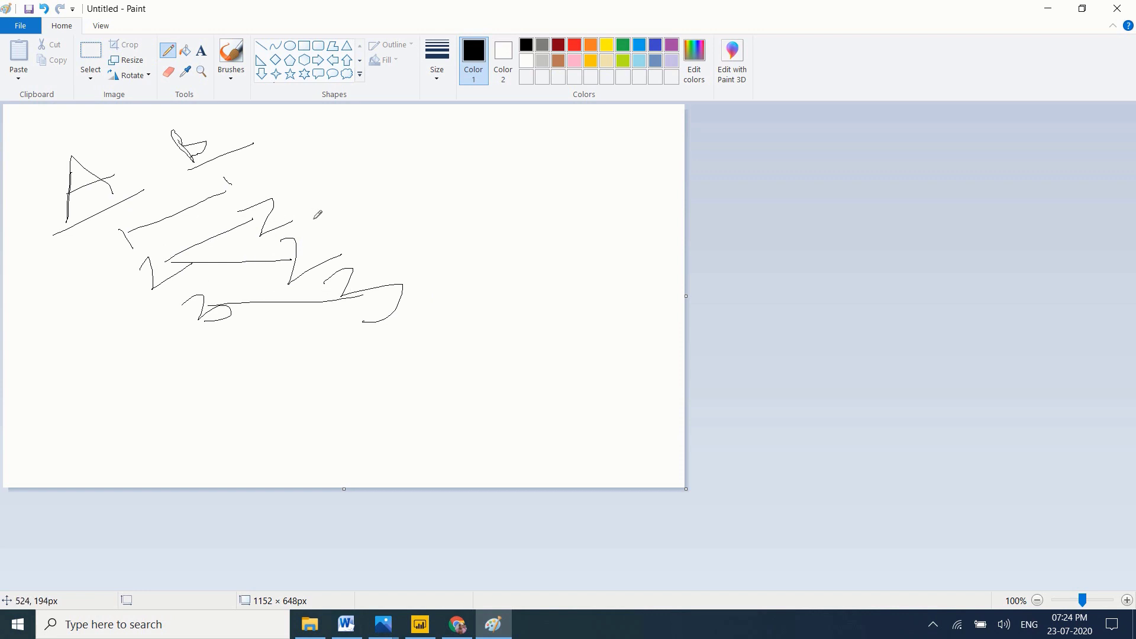
mouse_move(479, 167)
mouse_down()
mouse_move(494, 200)
mouse_move(505, 175)
mouse_move(534, 164)
mouse_move(554, 172)
mouse_move(583, 142)
mouse_move(610, 188)
mouse_up()
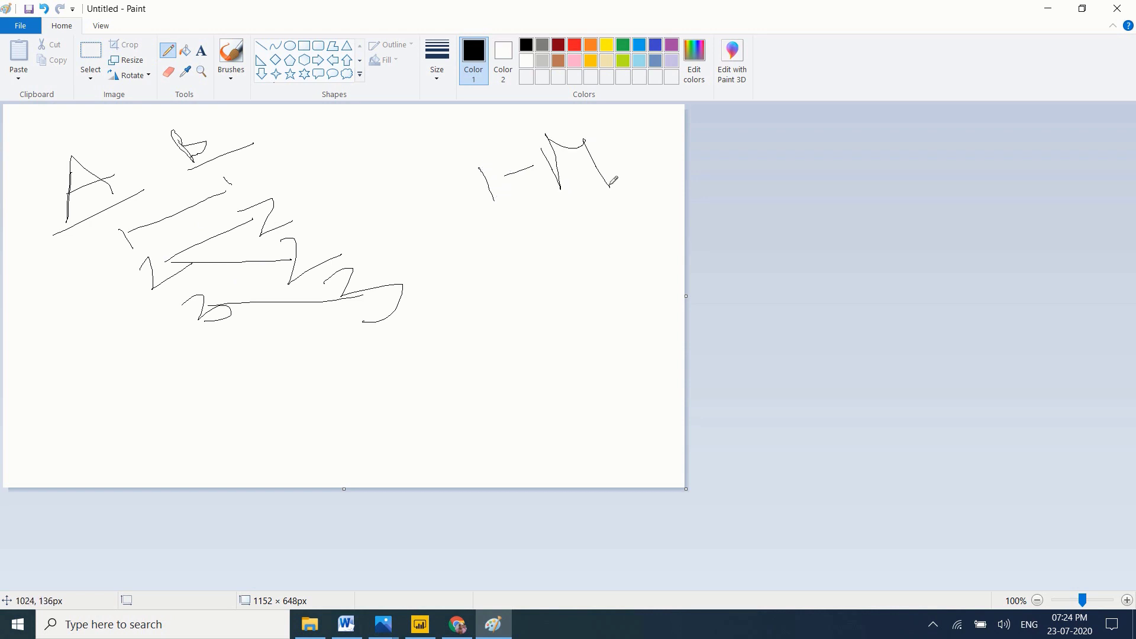
Undo the 1-M example back to the A and B headings and the single 1 below A.
key(ctrl+z)
key(ctrl+z)
key(ctrl+z)
key(ctrl+z)
key(ctrl+z)
key(ctrl+z)
key(ctrl+z)
key(ctrl+z)
key(ctrl+z)
key(ctrl+z)
key(ctrl+z)
key(ctrl+z)
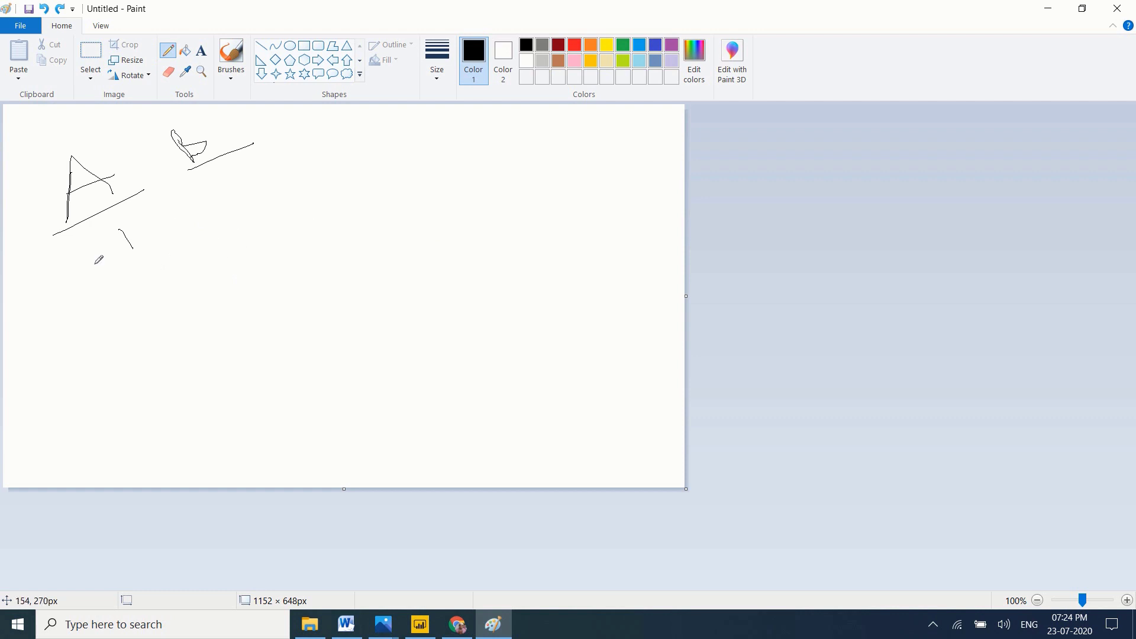
Write 2, 2 and 3 below the 1 under A, and 1, 2 and 3 below B.
mouse_move(139, 282)
mouse_down()
mouse_move(153, 298)
mouse_move(191, 274)
mouse_up()
mouse_move(166, 316)
mouse_down()
mouse_move(187, 294)
mouse_move(225, 312)
mouse_move(238, 305)
mouse_move(288, 337)
mouse_move(225, 376)
mouse_up()
mouse_move(248, 172)
mouse_down()
mouse_move(314, 231)
mouse_move(379, 250)
mouse_move(353, 277)
mouse_up()
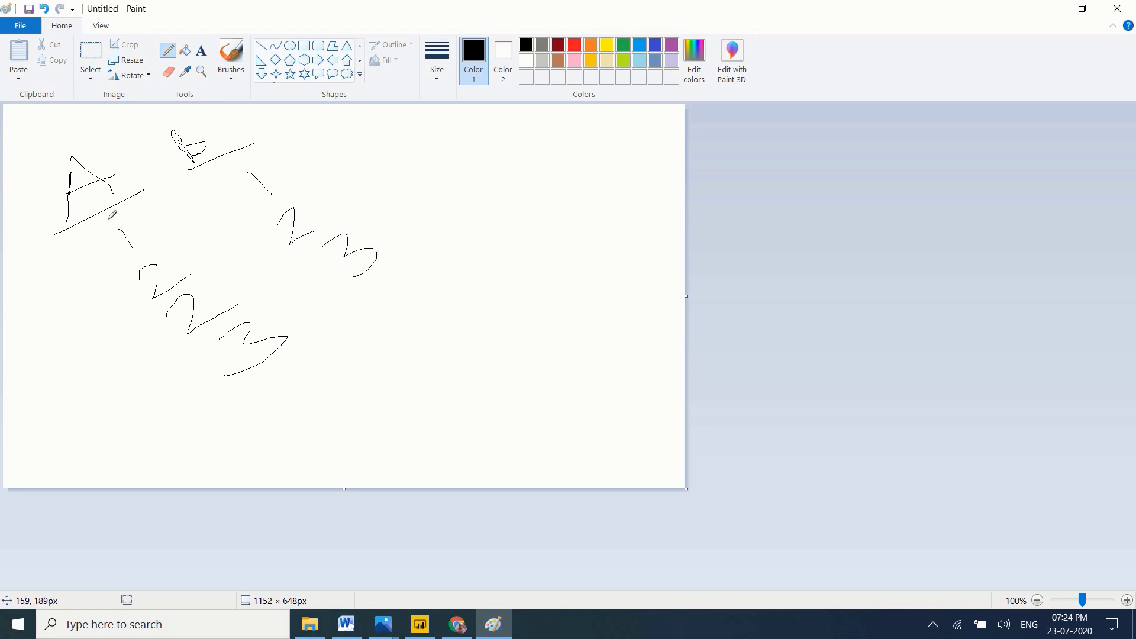
Connect the repeated numbers under A to their single matches under B and write a relationship label beside them.
drag(128, 232, 276, 186)
drag(154, 275, 294, 208)
drag(208, 300, 307, 209)
drag(259, 333, 394, 219)
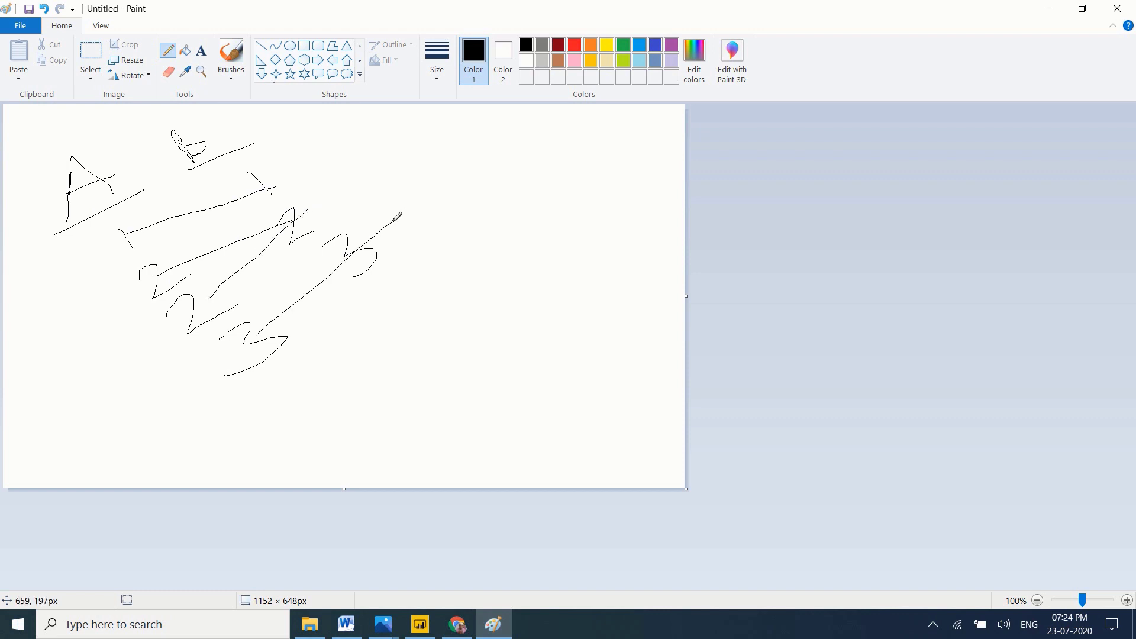
mouse_move(475, 171)
mouse_down()
mouse_move(520, 172)
mouse_move(544, 204)
mouse_move(559, 186)
mouse_move(628, 166)
mouse_move(619, 159)
mouse_move(634, 187)
mouse_up()
Undo the relationship label and the lines connecting the two columns, keeping the handwritten numbers.
key(ctrl+z)
key(ctrl+z)
key(ctrl+z)
key(ctrl+z)
key(ctrl+z)
key(ctrl+z)
key(ctrl+z)
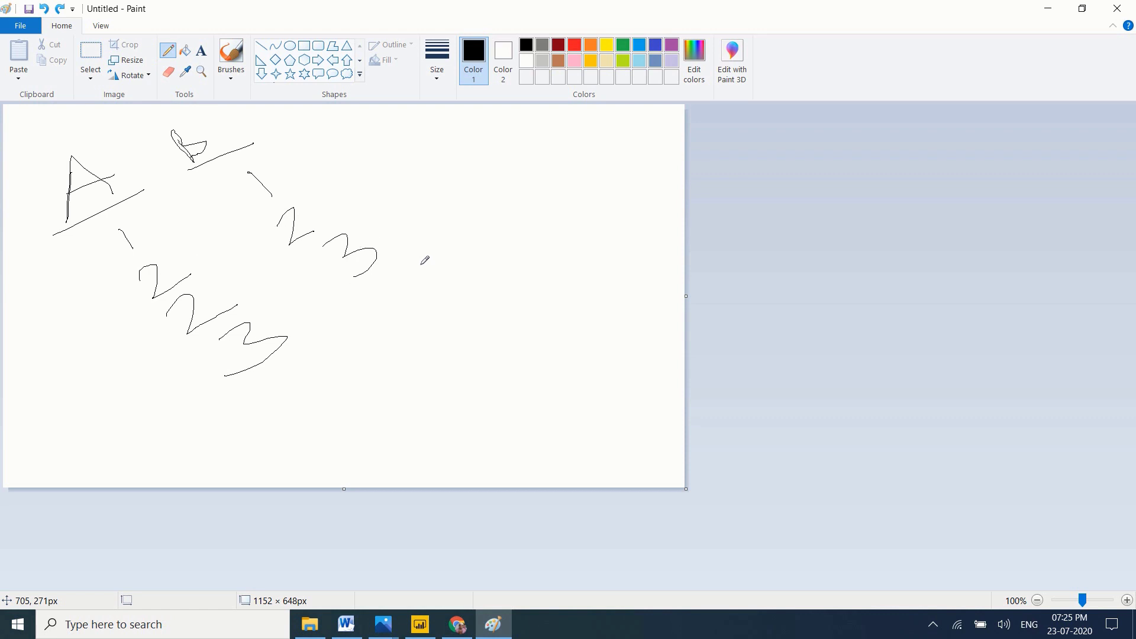
Add a second 3 below B, connect the matching numbers of both columns with lines, and write a relationship label beside them.
mouse_move(382, 282)
mouse_down()
mouse_move(437, 285)
mouse_move(429, 309)
mouse_up()
drag(131, 243, 255, 188)
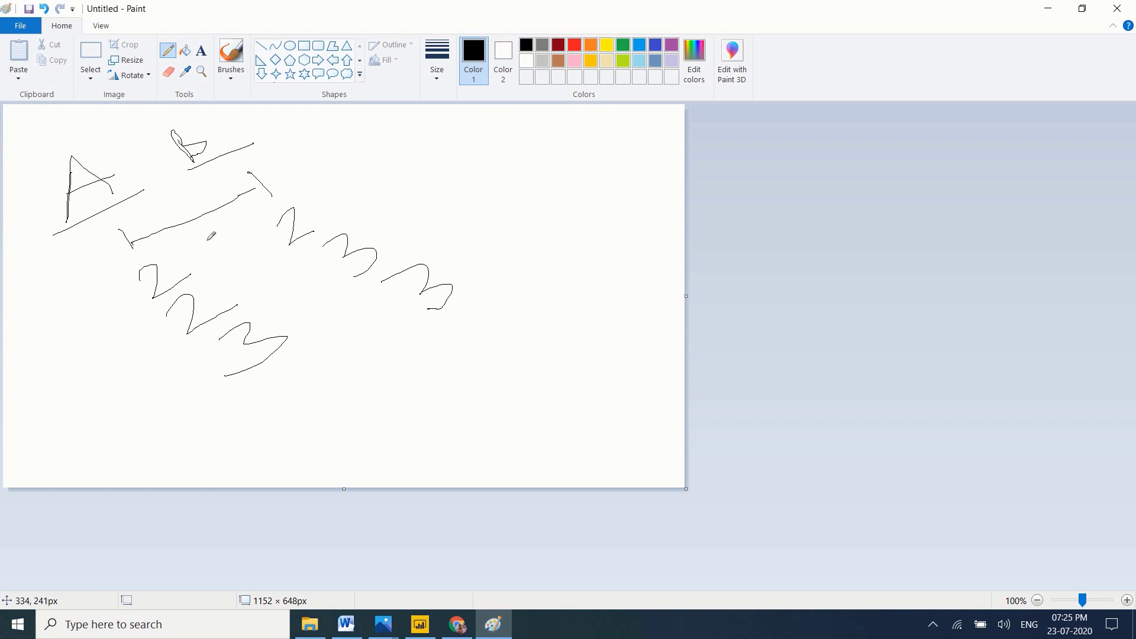
drag(166, 272, 290, 219)
drag(226, 310, 283, 250)
drag(268, 318, 333, 265)
drag(275, 331, 418, 280)
mouse_move(481, 238)
mouse_down()
mouse_move(502, 224)
mouse_move(522, 251)
mouse_move(556, 223)
mouse_move(544, 203)
mouse_move(590, 195)
mouse_move(606, 247)
mouse_up()
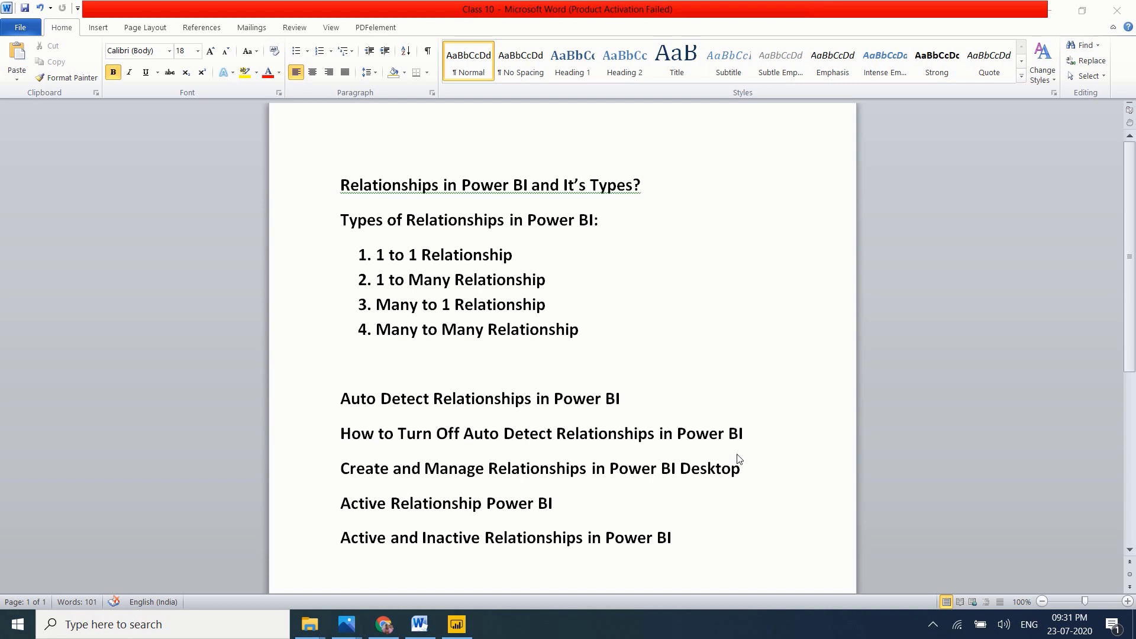
Switch to Power BI Desktop and connect to the pinned SQL Server data source.
click(460, 580)
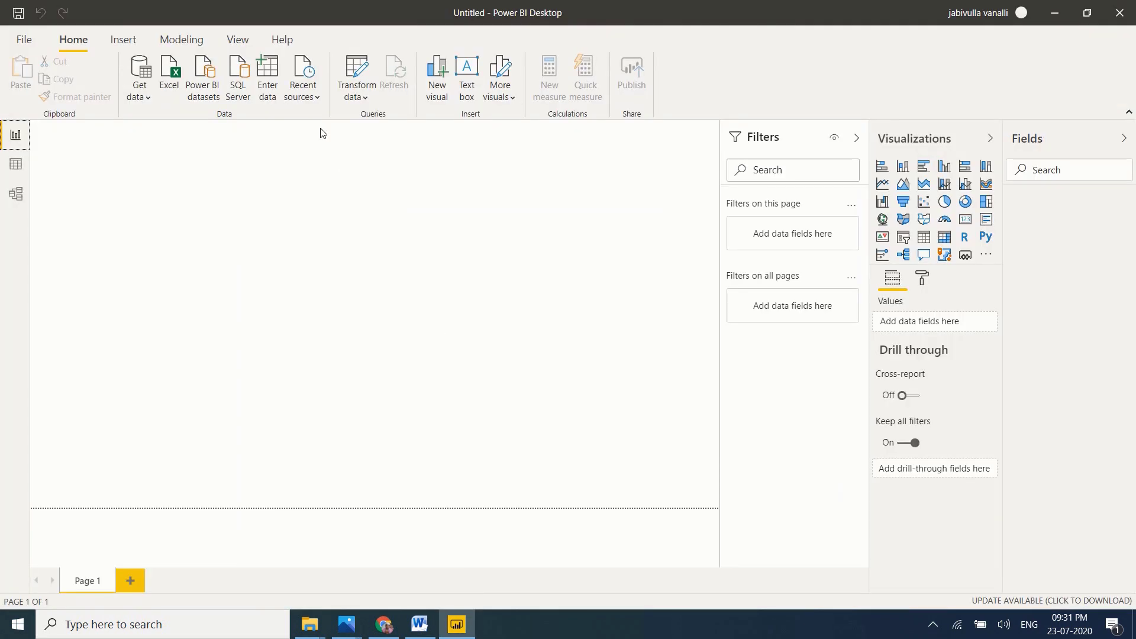
click(303, 89)
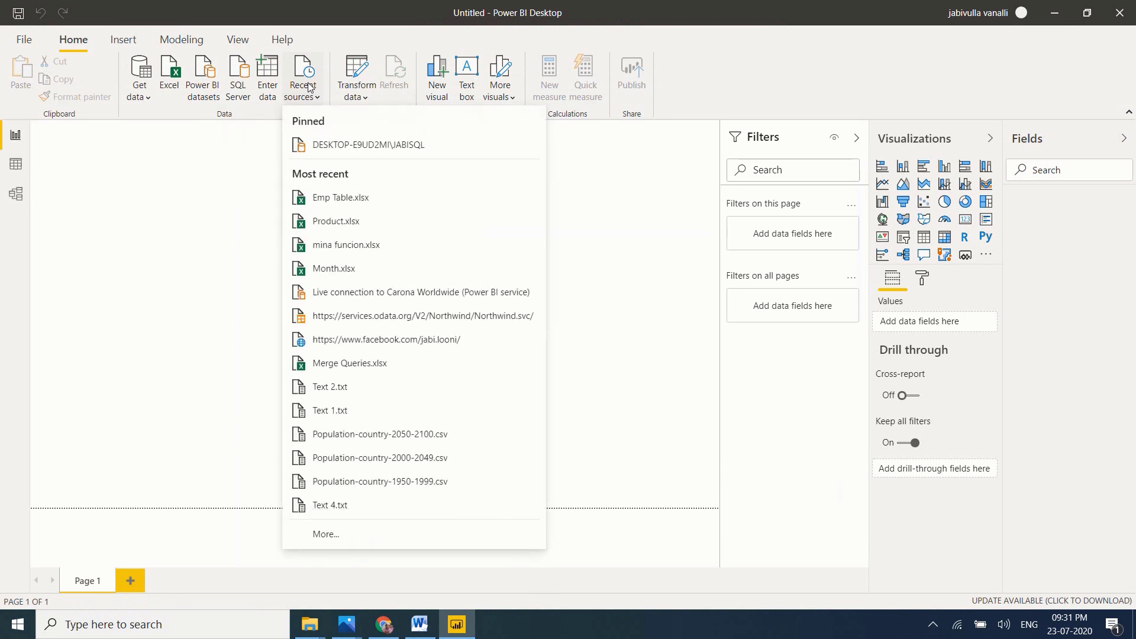
click(348, 145)
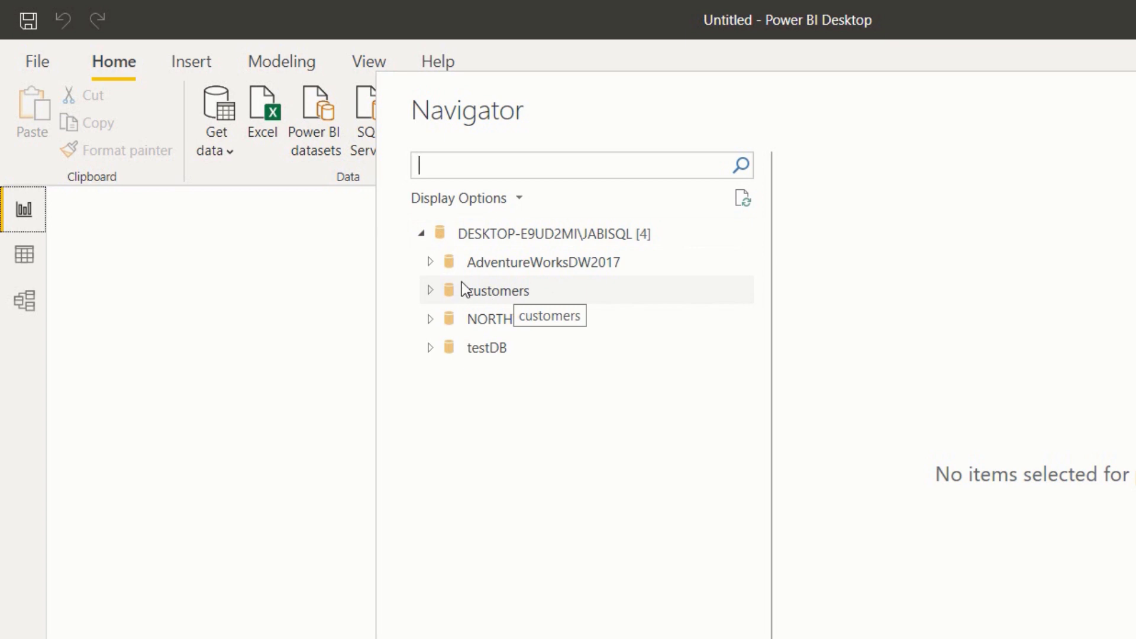
Load the DimDate, DimProduct and FactInternetSales tables from the AdventureWorksDW2017 database using Import mode.
click(431, 264)
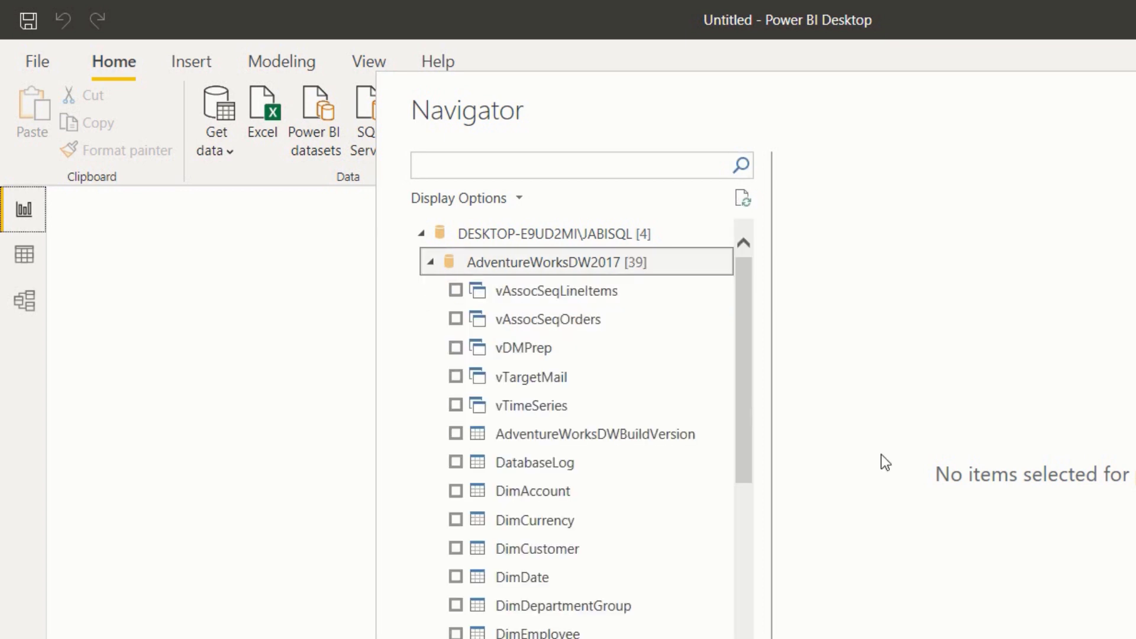
drag(740, 361, 750, 440)
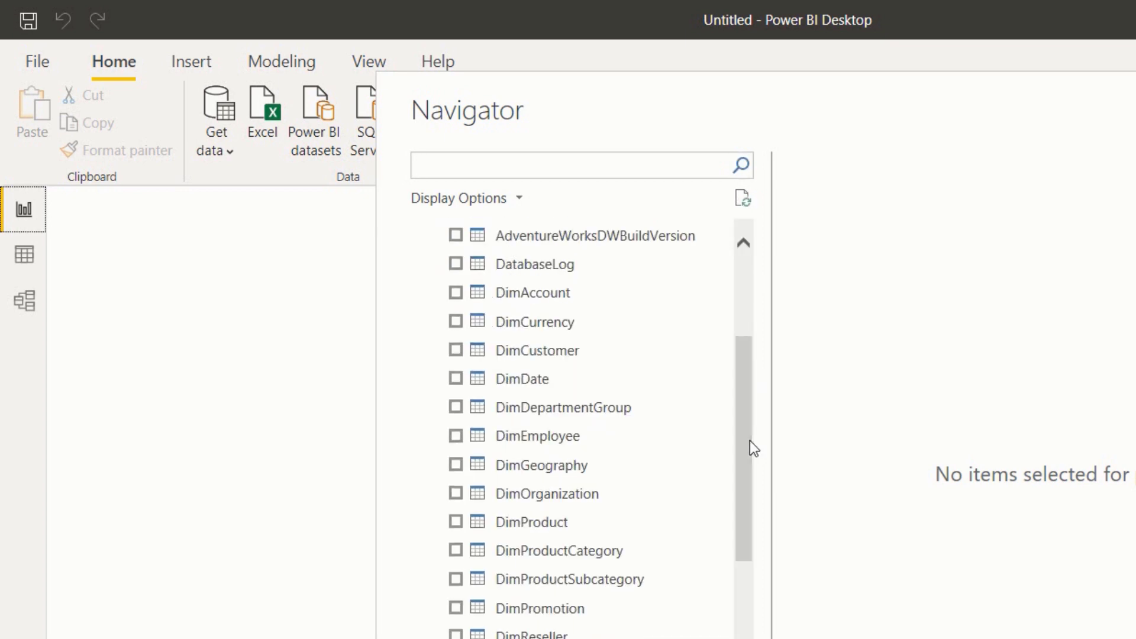
click(454, 377)
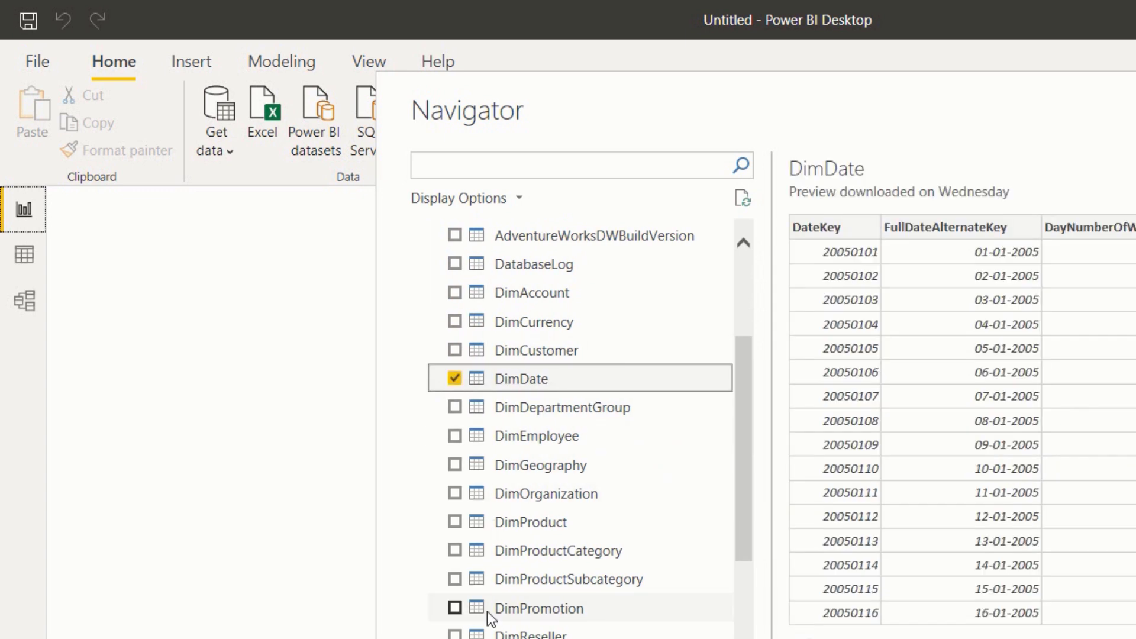
click(453, 521)
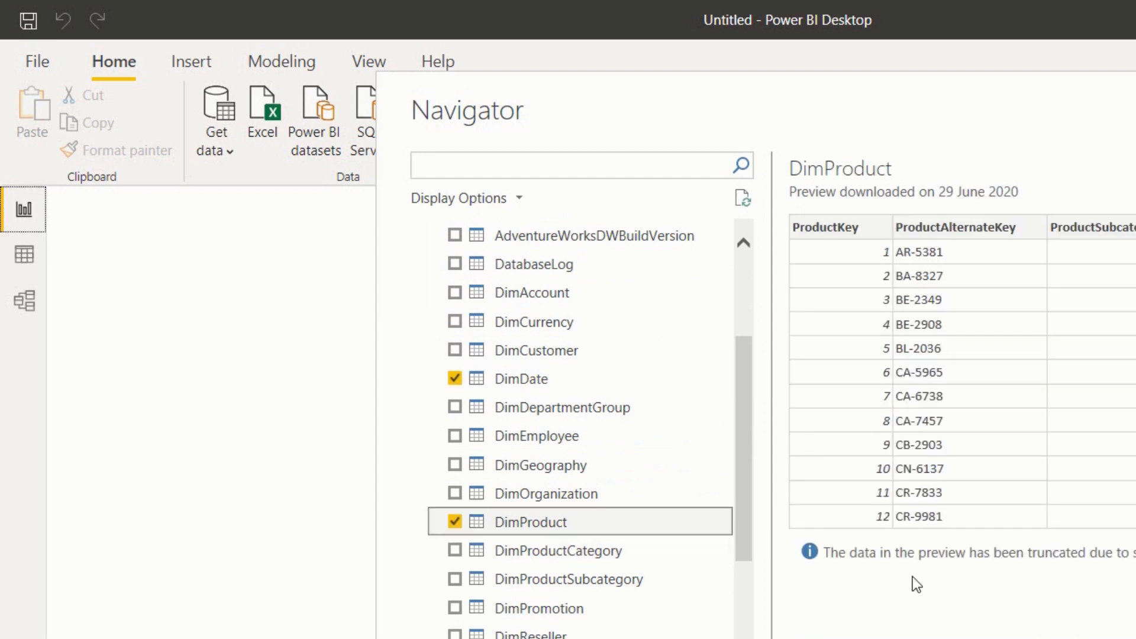
drag(744, 455, 741, 530)
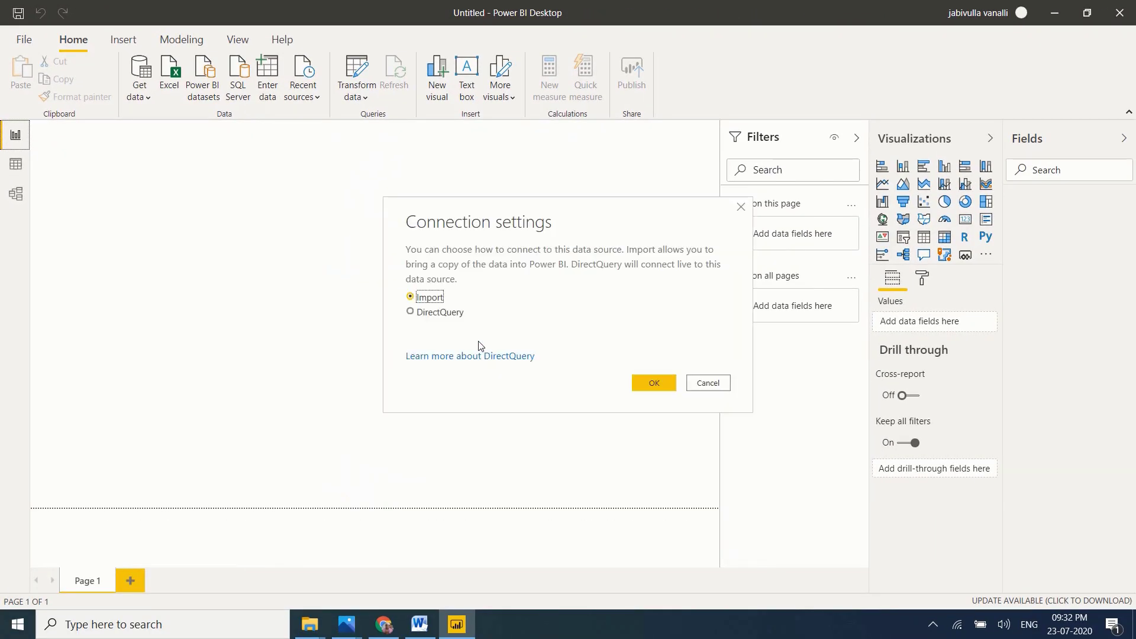
click(650, 384)
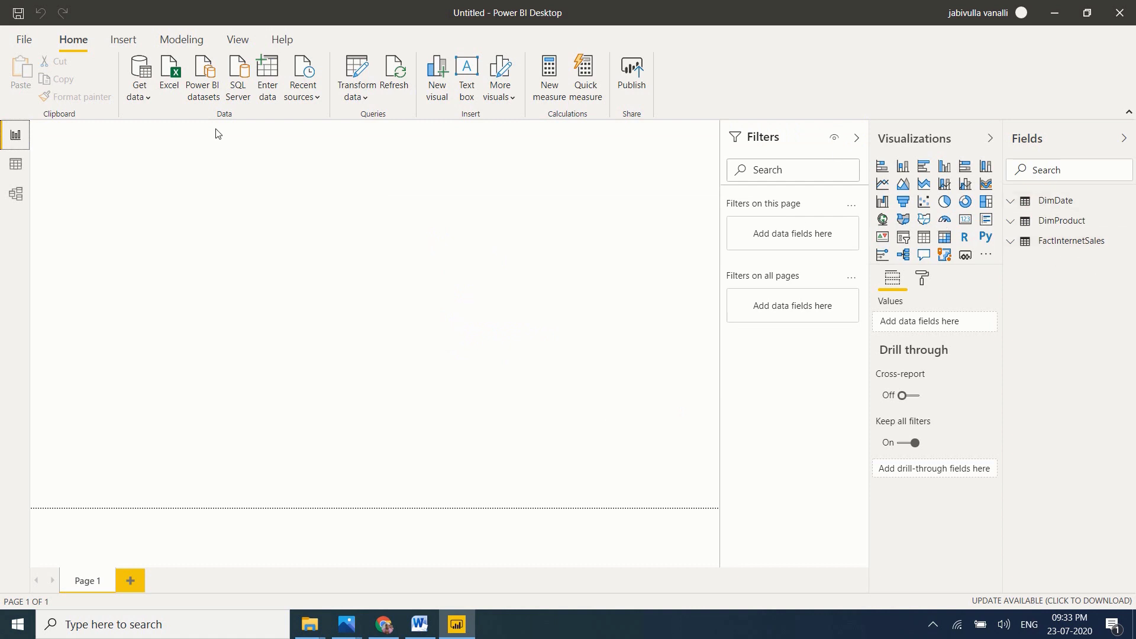
Show the data model diagram and move the DimProduct and DimDate tables to expose their relationship lines.
click(16, 200)
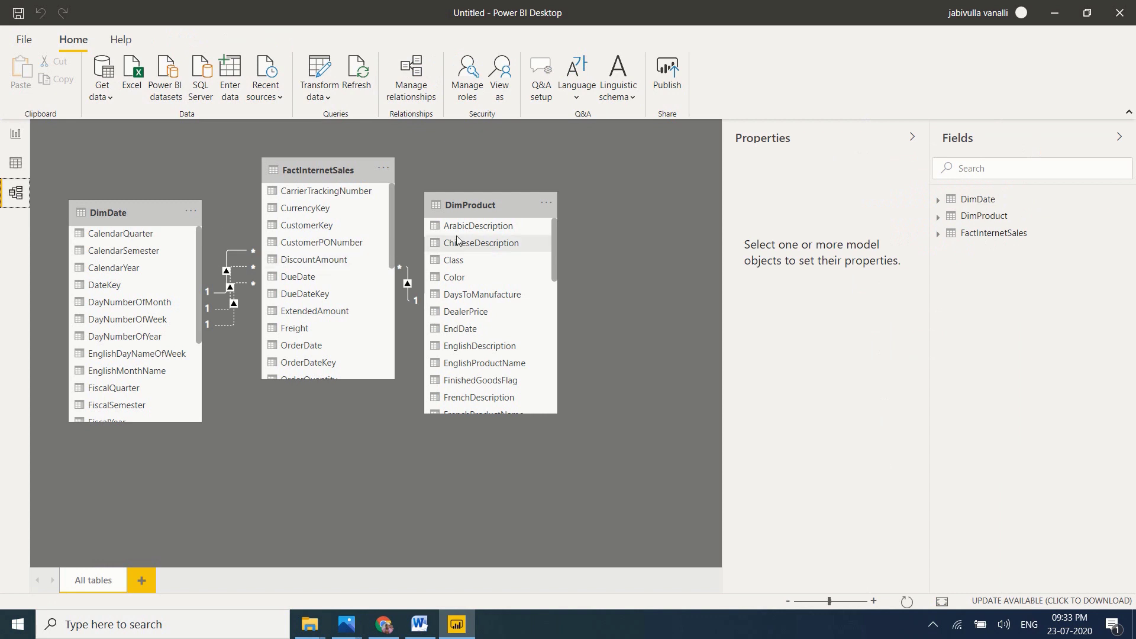
drag(468, 205, 526, 207)
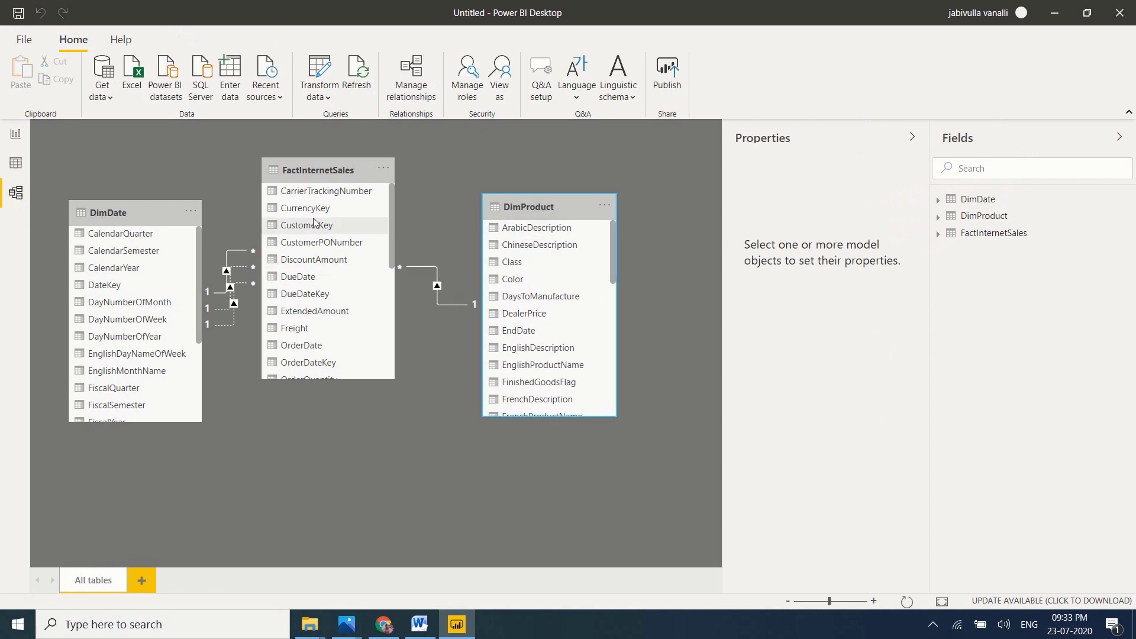
drag(119, 210, 77, 192)
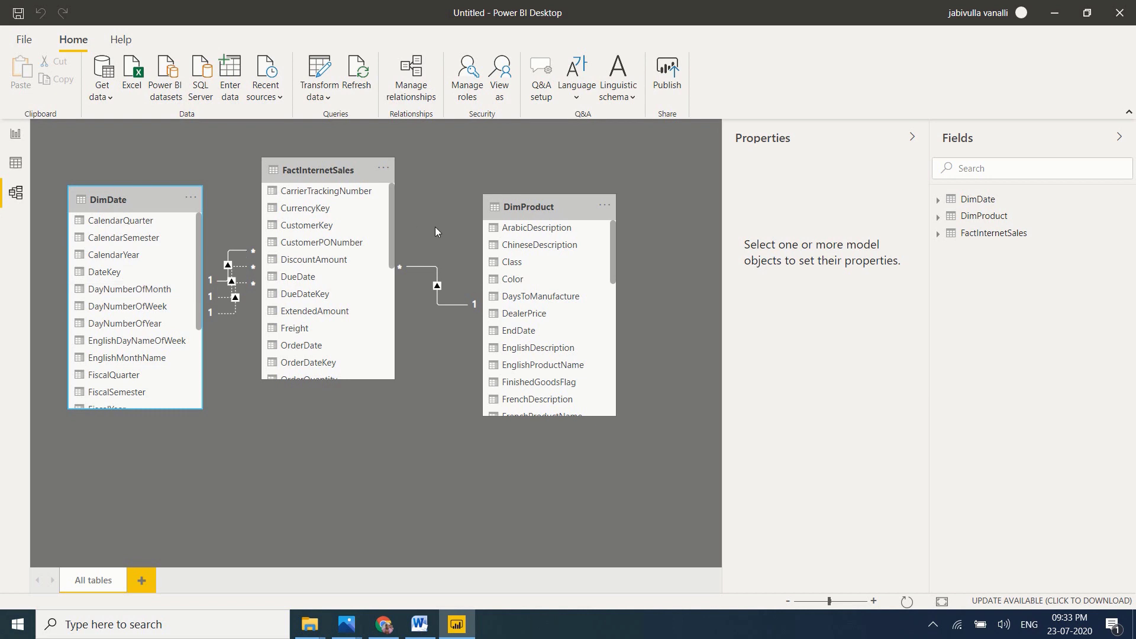
Show the Data Load options of the current file to view its relationship settings.
click(15, 134)
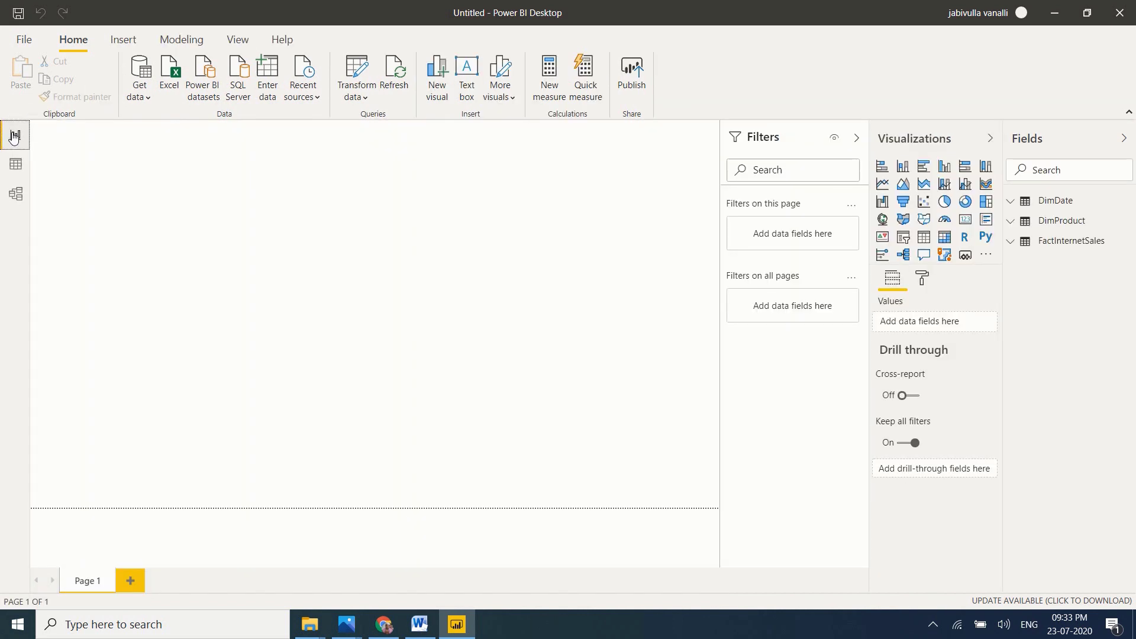
click(24, 41)
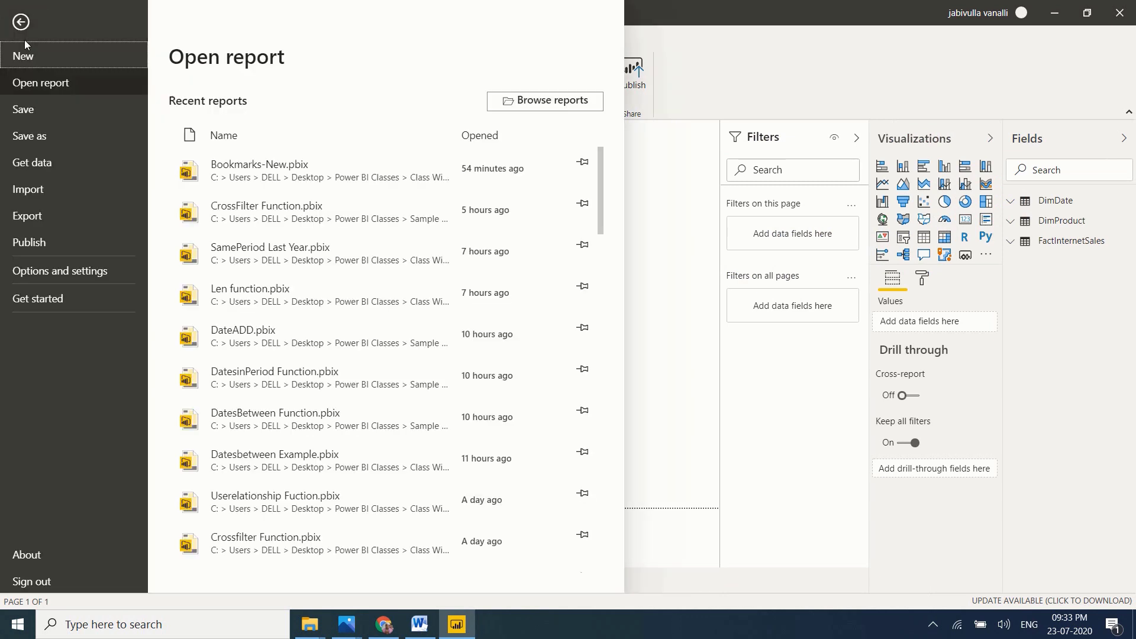
click(51, 271)
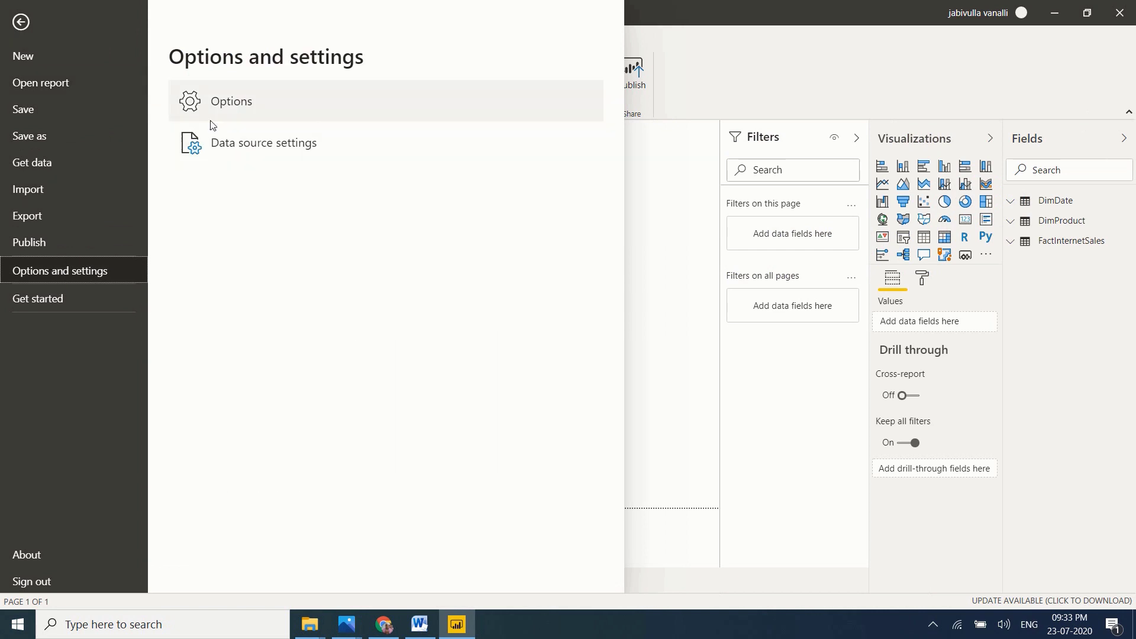
click(233, 111)
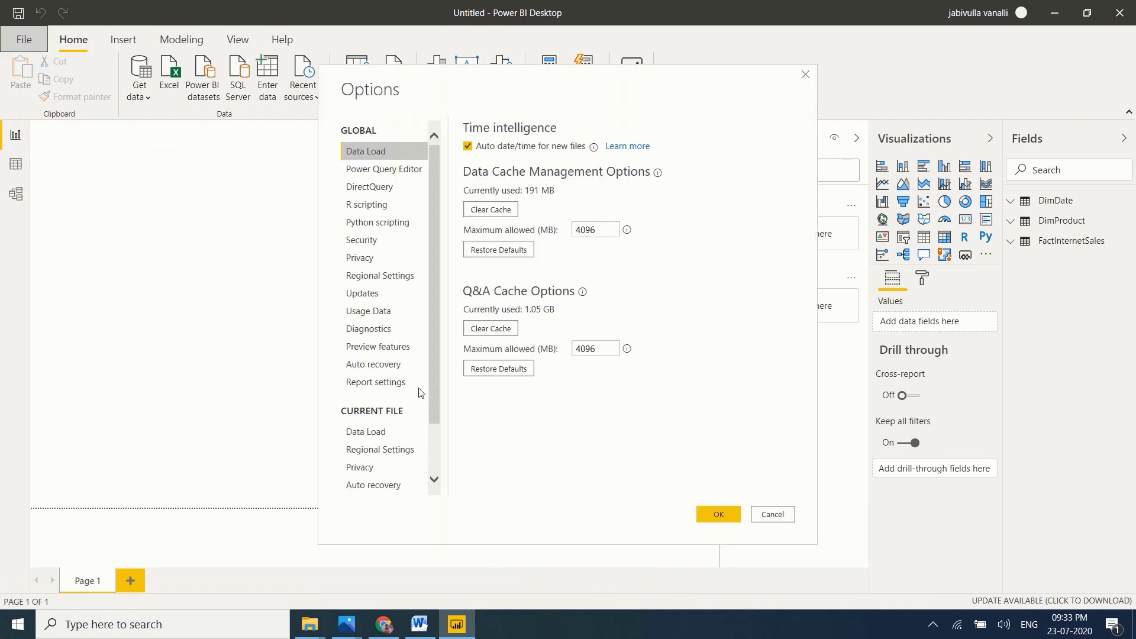
click(367, 432)
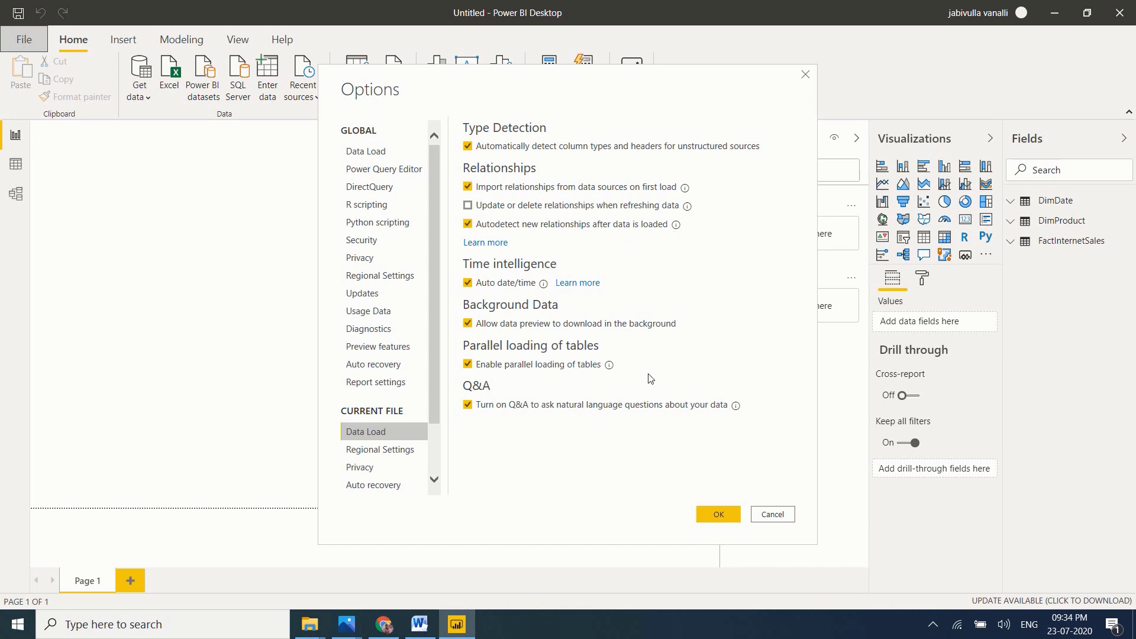
Toggle the current file's options for autodetecting new relationships and importing relationships off and back on, and accept the options.
click(468, 230)
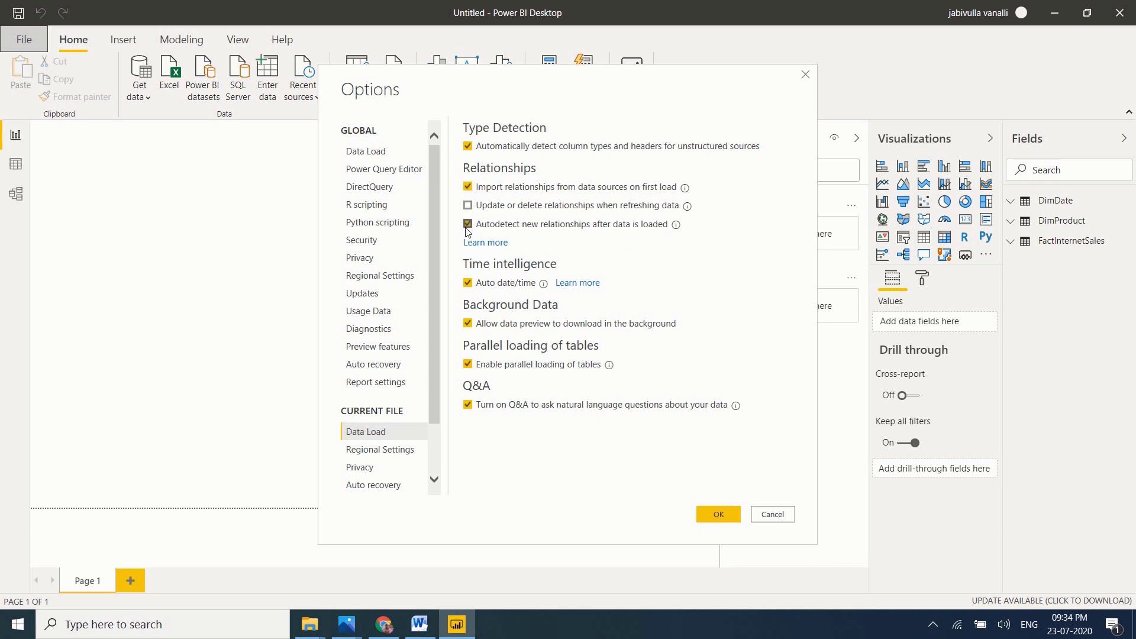
click(467, 225)
click(468, 188)
click(468, 187)
click(467, 225)
click(718, 516)
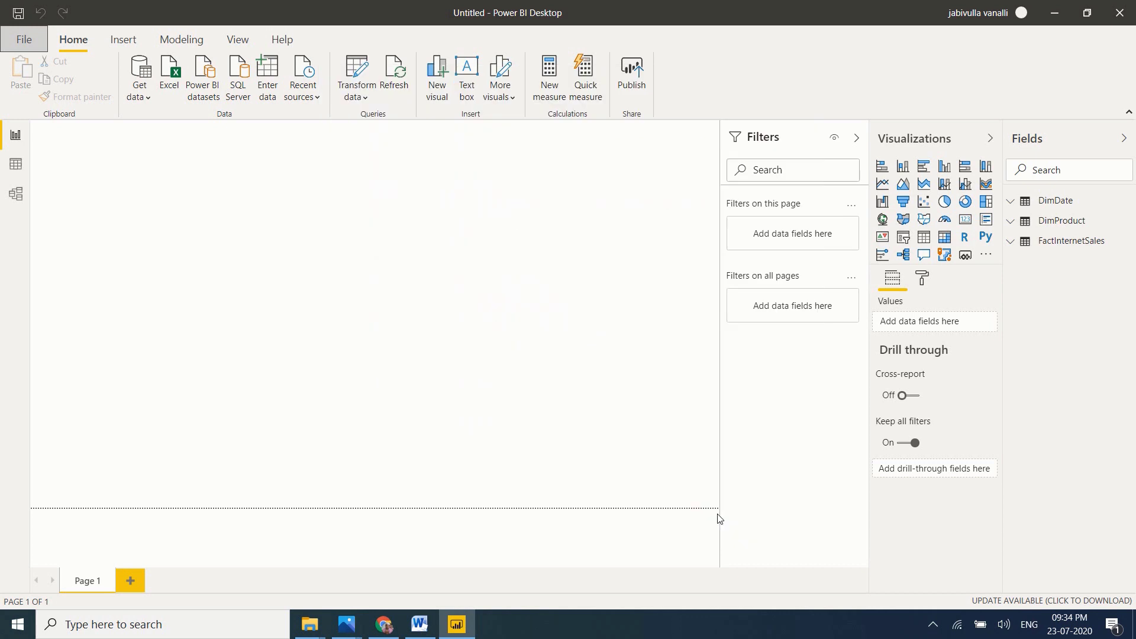
Switch to the Word document to review the list of relationship topics, and return to Power BI Desktop.
mouse_move(420, 624)
click(458, 558)
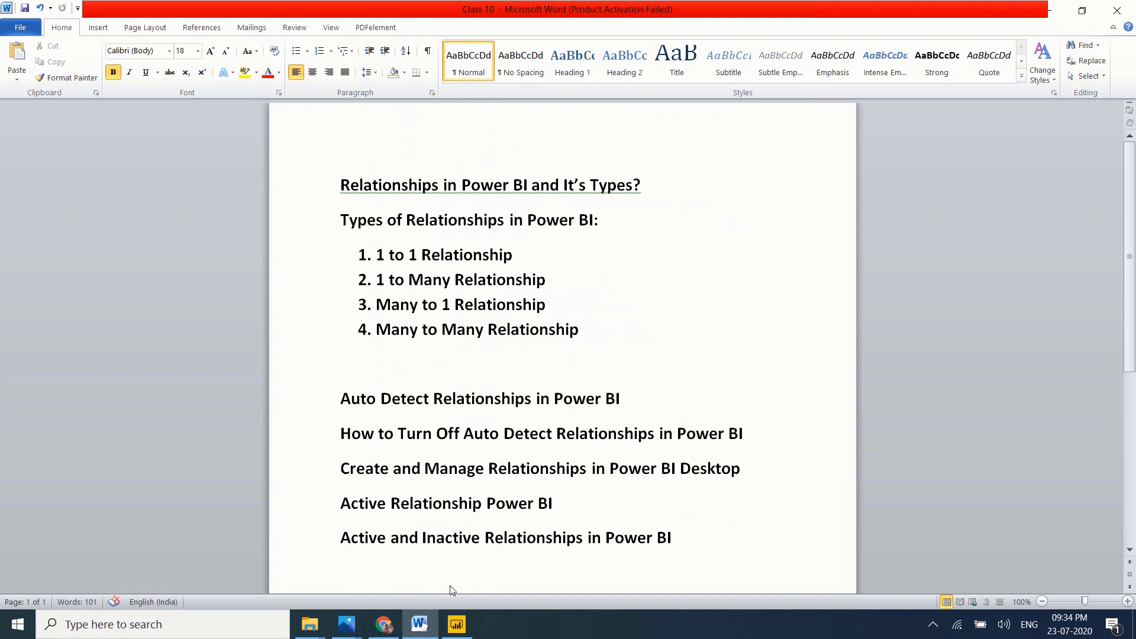
mouse_move(456, 622)
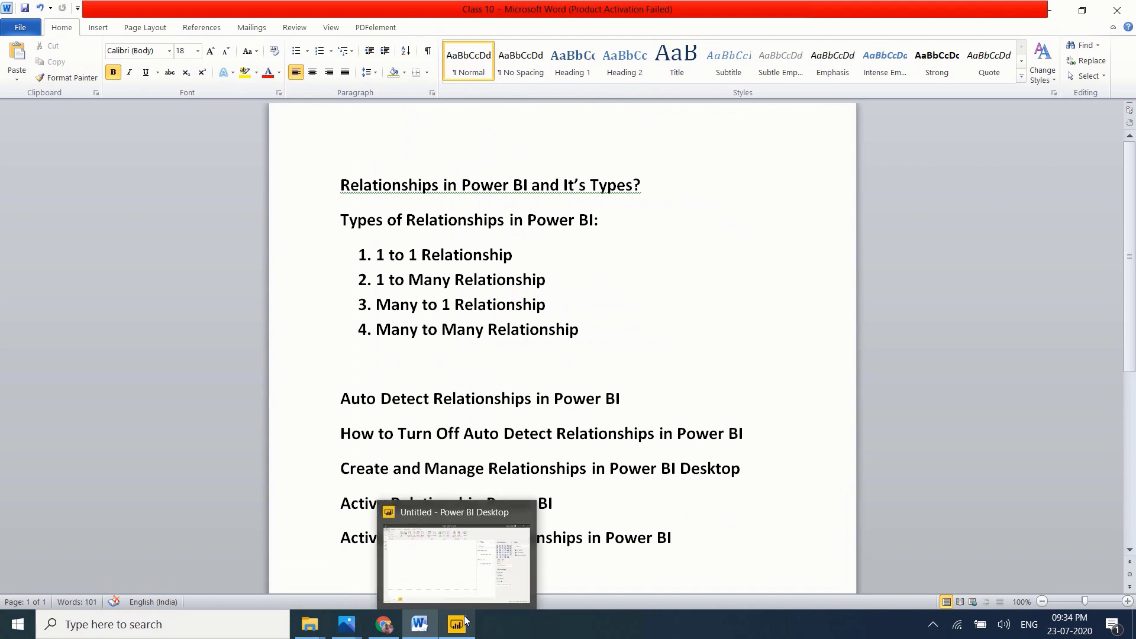
click(451, 578)
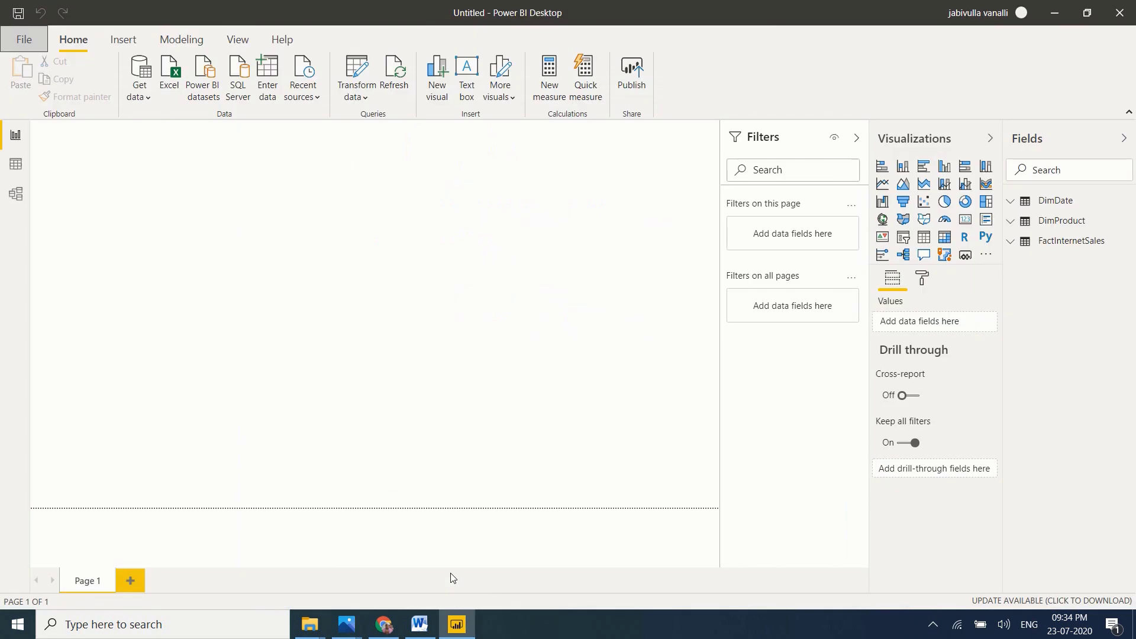
Show the model diagram and review the existing table relationships in the Manage relationships dialog.
click(15, 193)
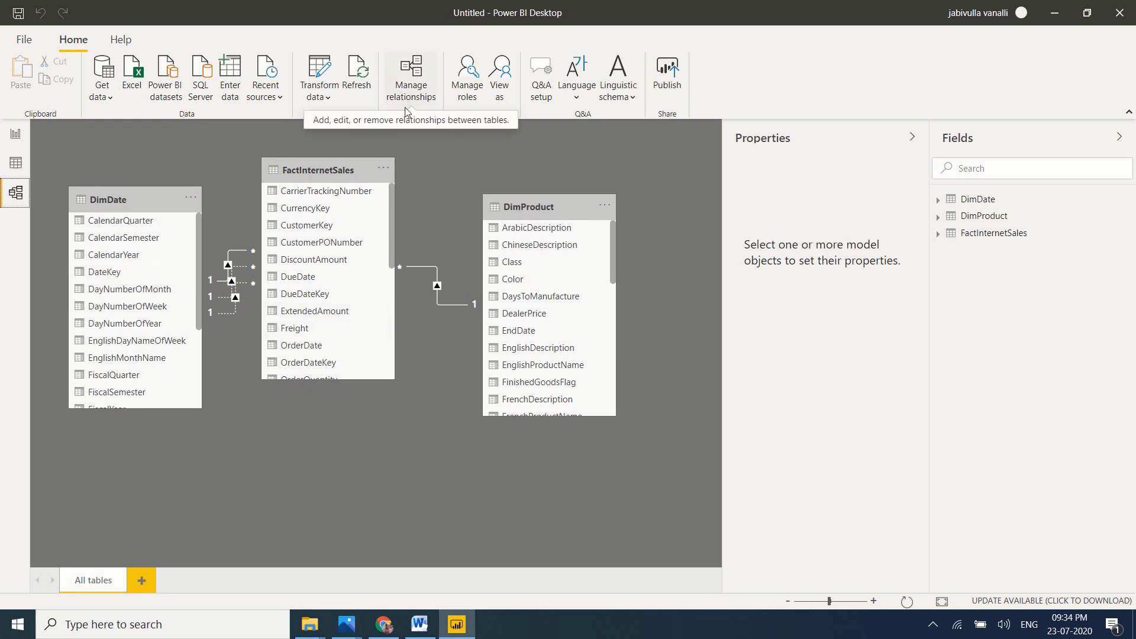
click(423, 90)
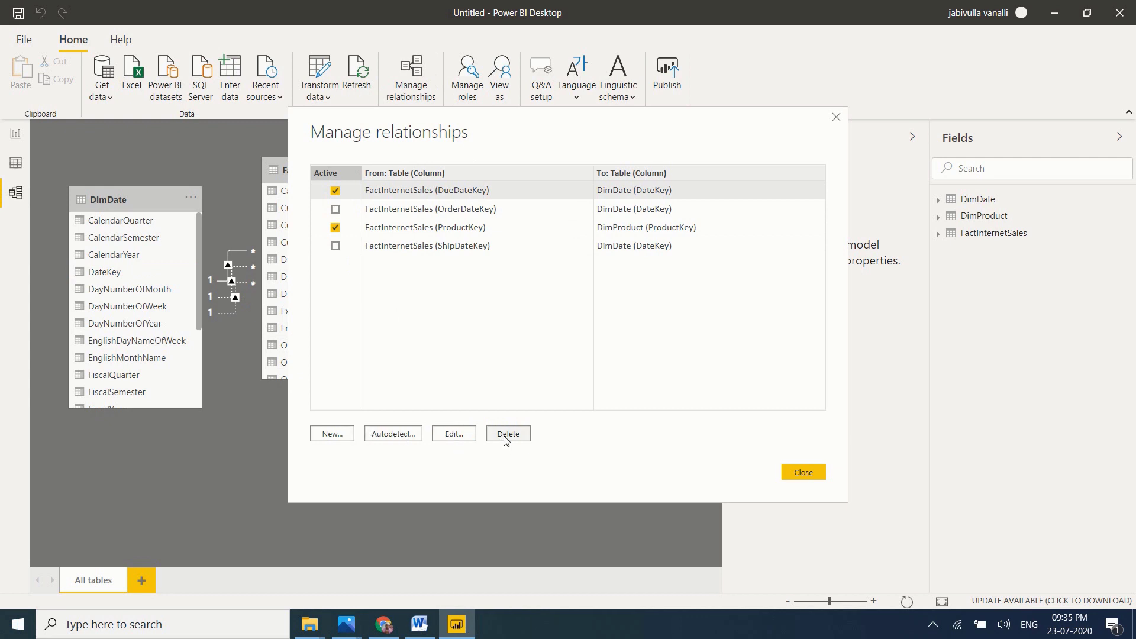
click(813, 472)
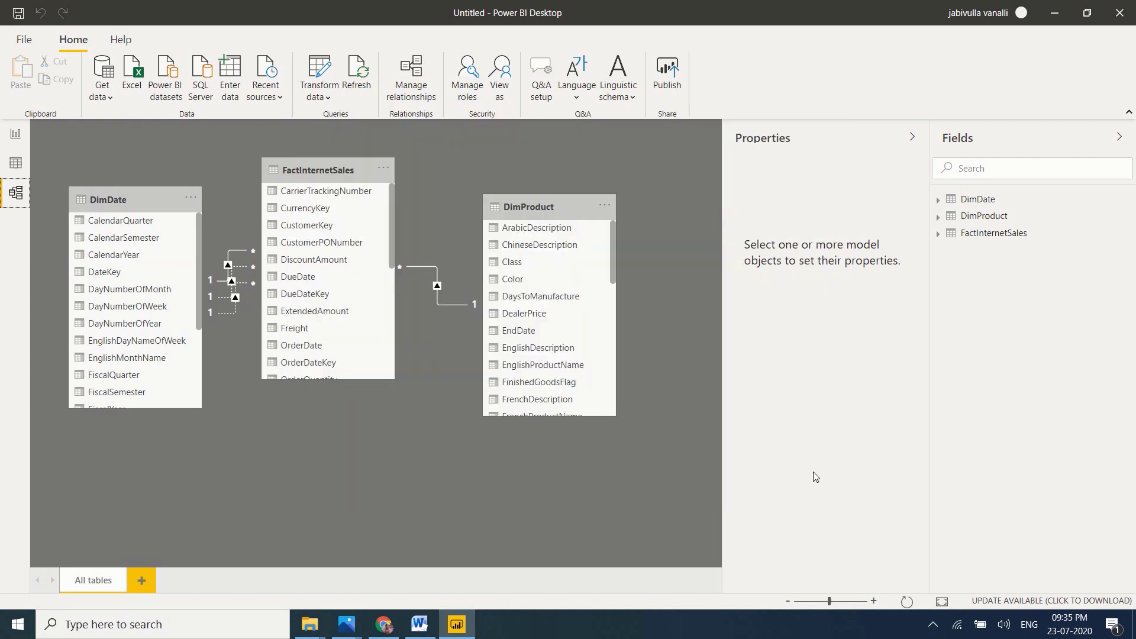
Inspect the commands and settings available for the relationship between FactInternetSales and DimProduct.
click(436, 286)
right_click(436, 286)
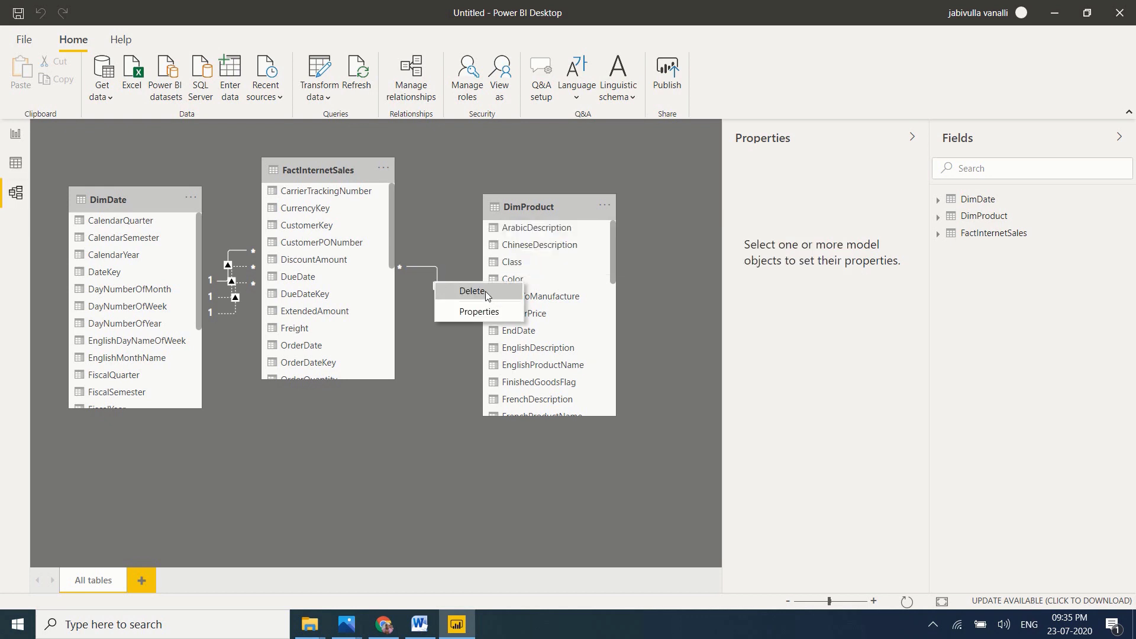
click(431, 348)
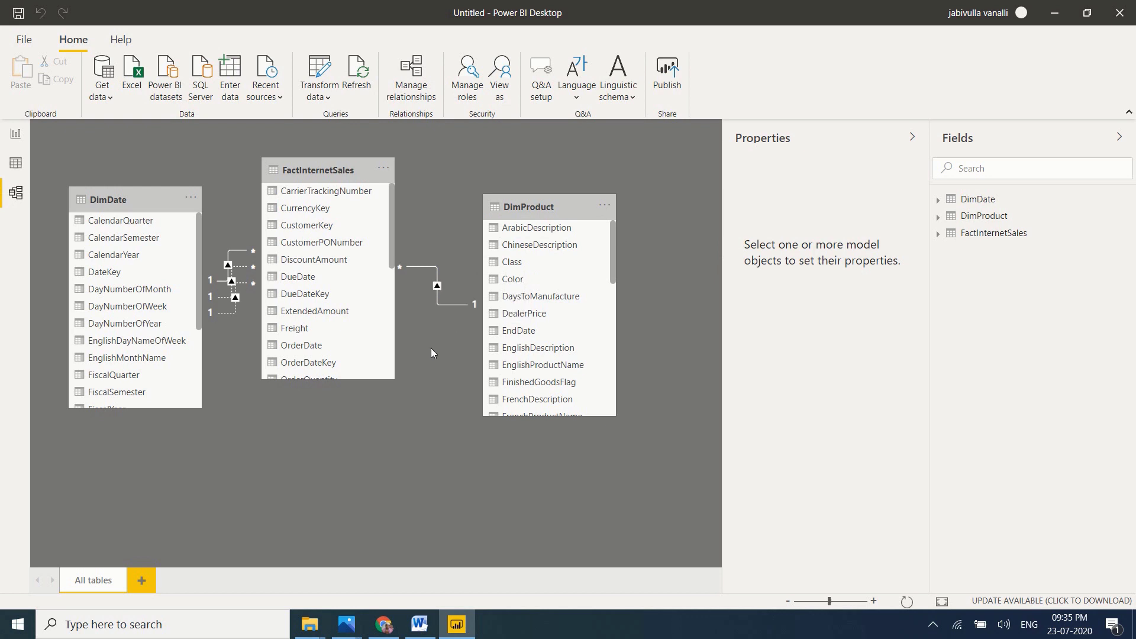
double_click(438, 288)
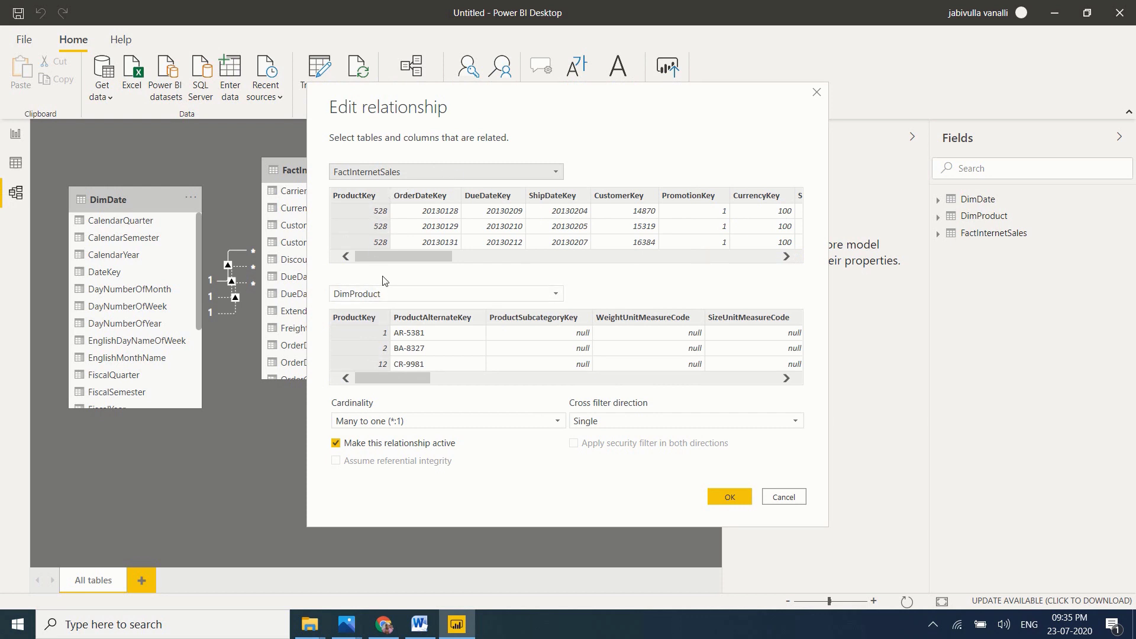
click(726, 495)
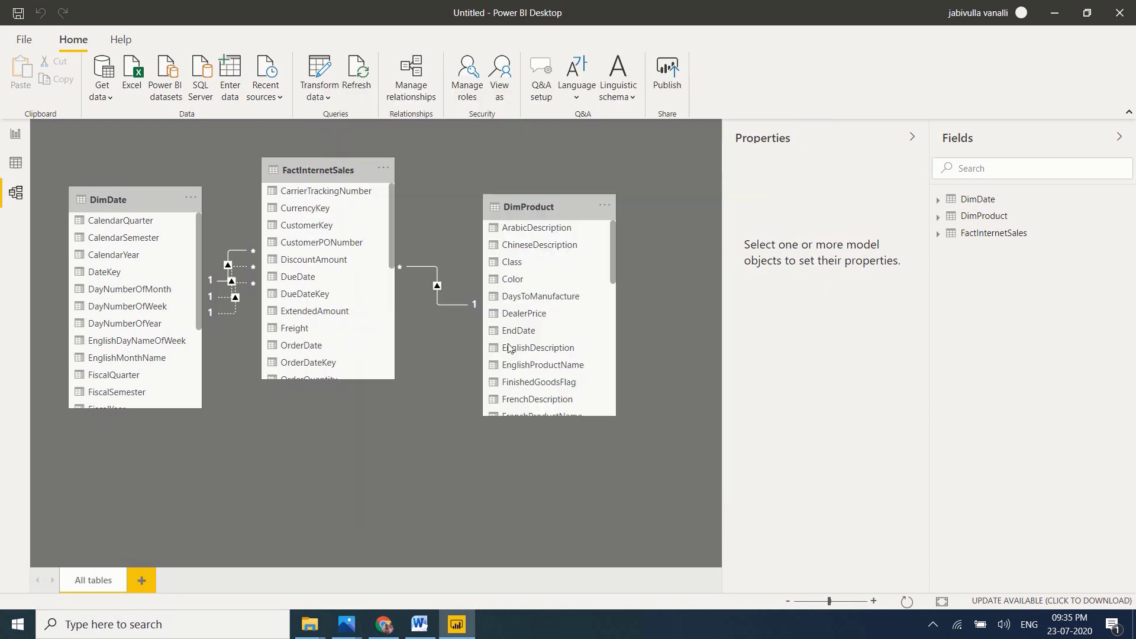
Delete the relationship between FactInternetSales and DimProduct.
right_click(436, 283)
click(462, 288)
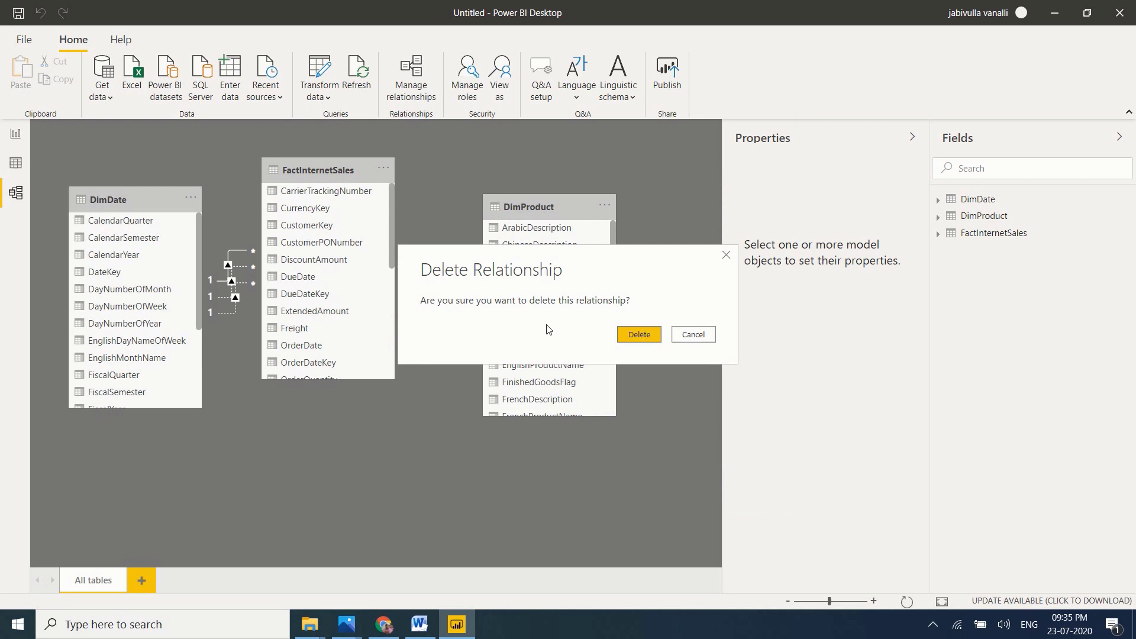
click(639, 335)
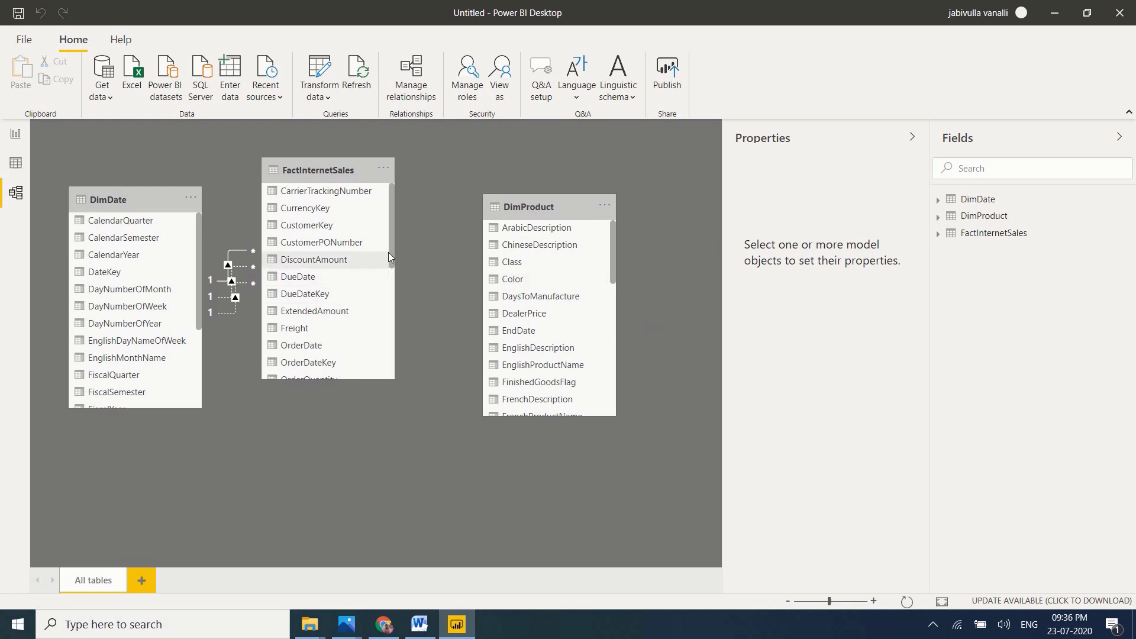
Create an active many-to-one relationship from ProductKey in FactInternetSales to ProductKey in DimProduct with single cross filter direction.
mouse_move(389, 251)
mouse_down()
mouse_move(403, 375)
mouse_move(389, 240)
mouse_up()
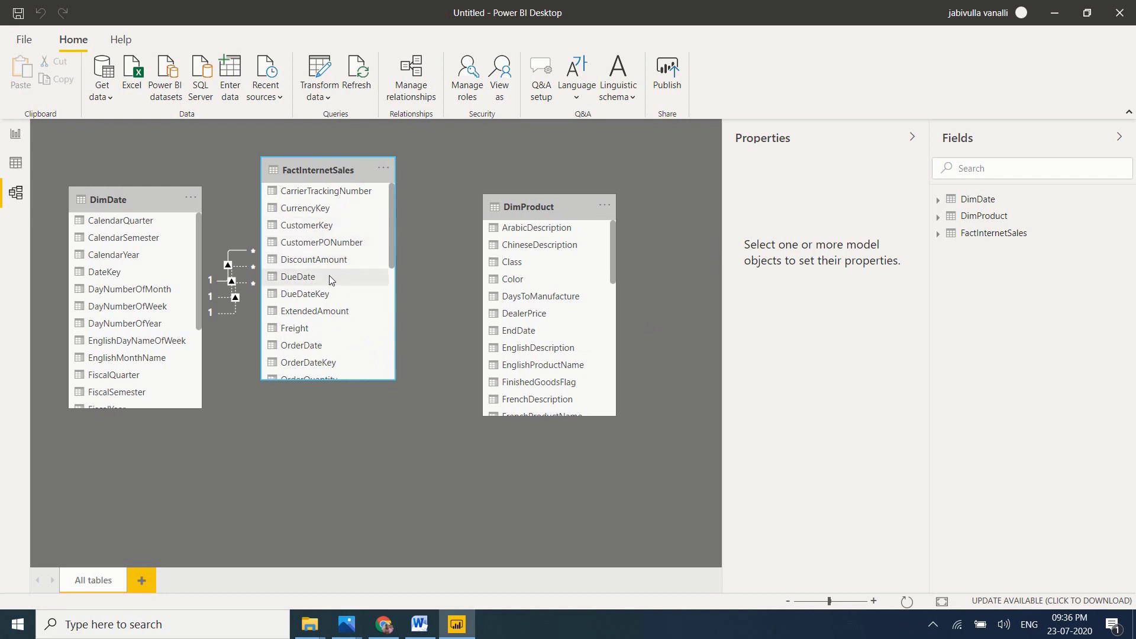
drag(330, 279, 494, 278)
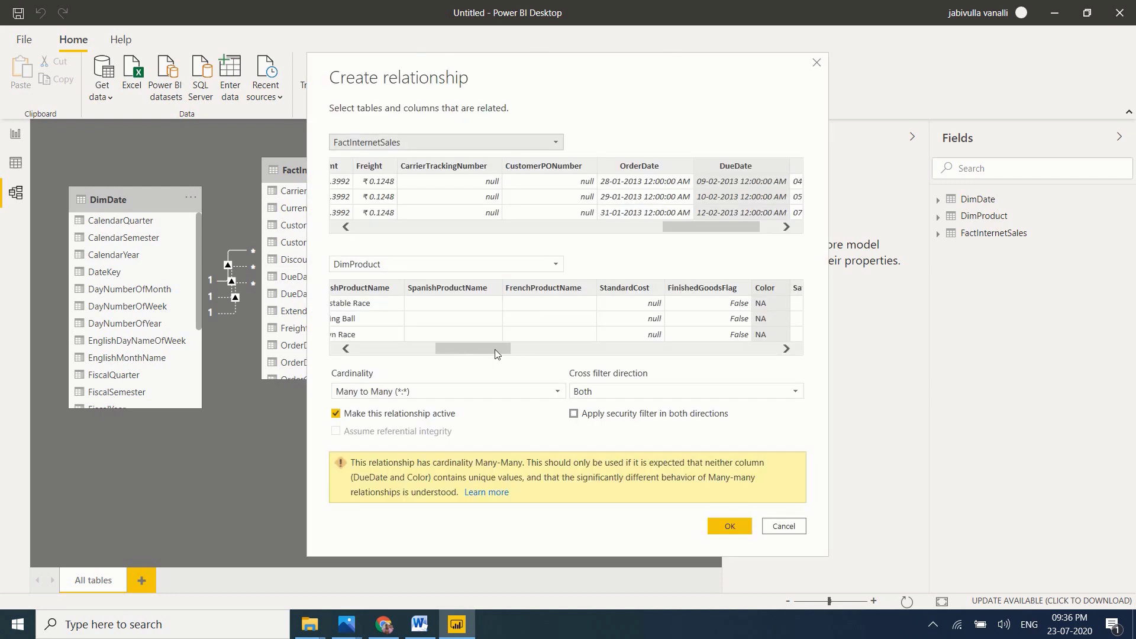
drag(498, 350, 412, 354)
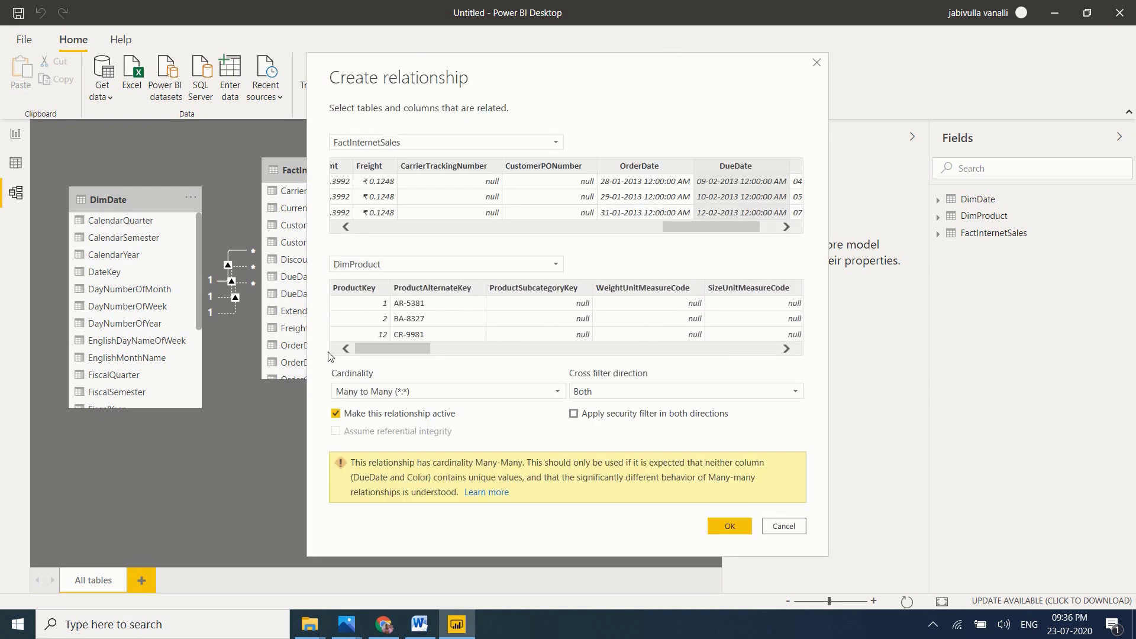
drag(741, 221, 355, 239)
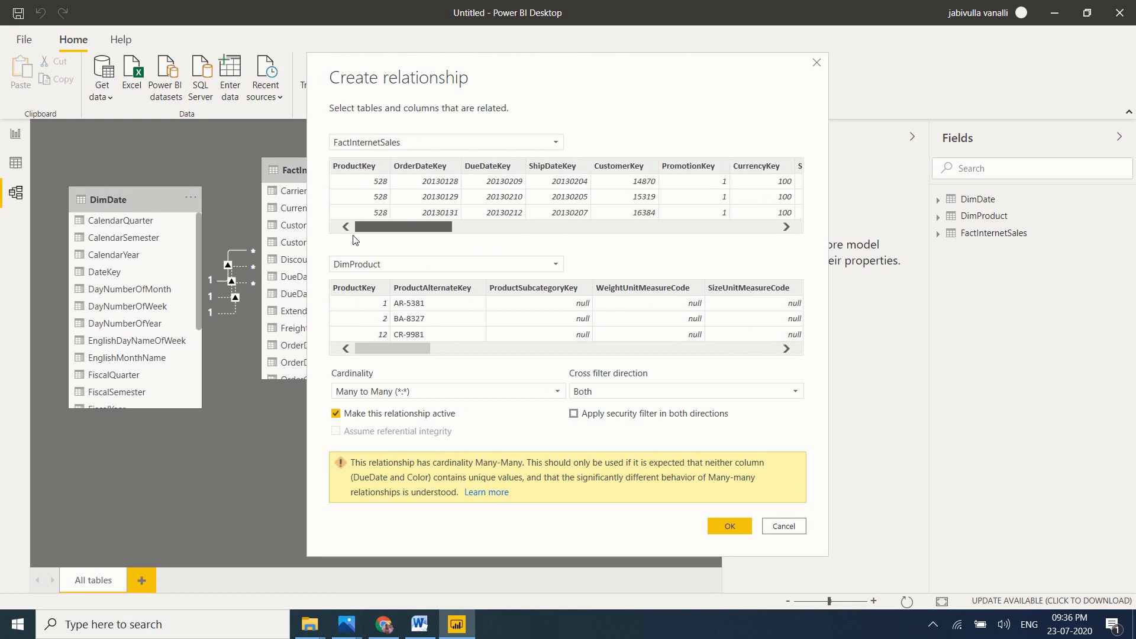
click(353, 169)
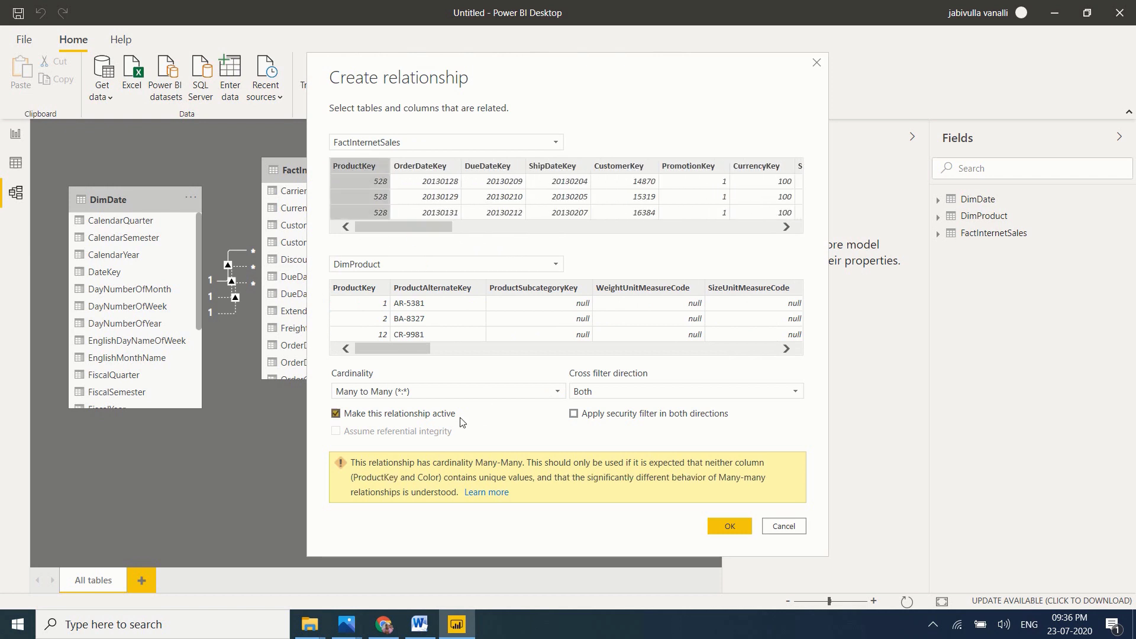
click(359, 287)
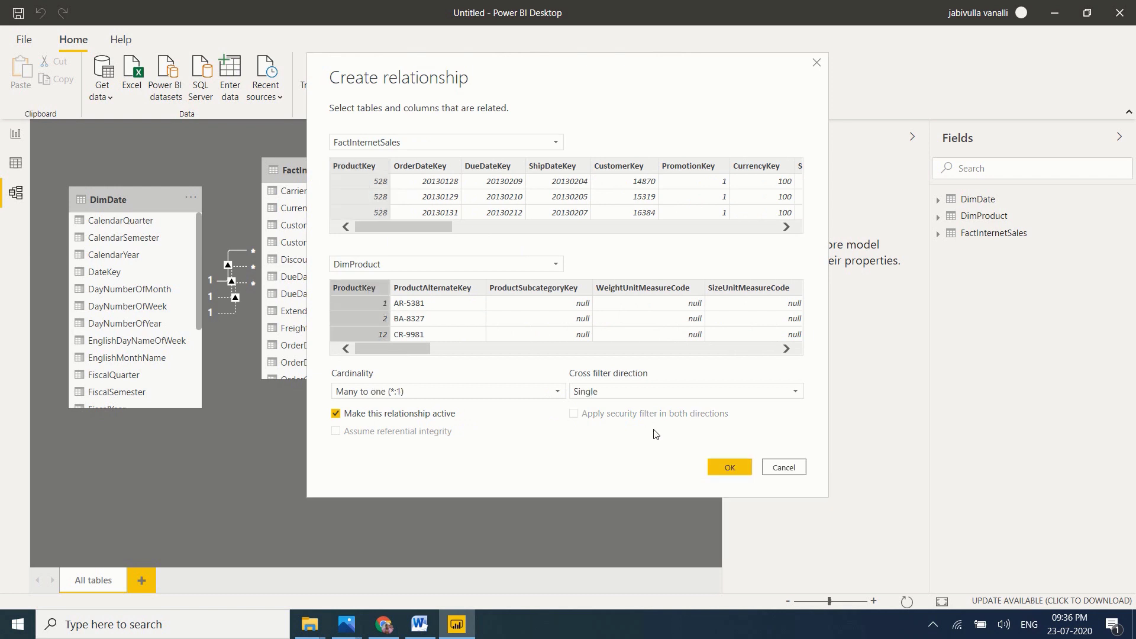
click(729, 467)
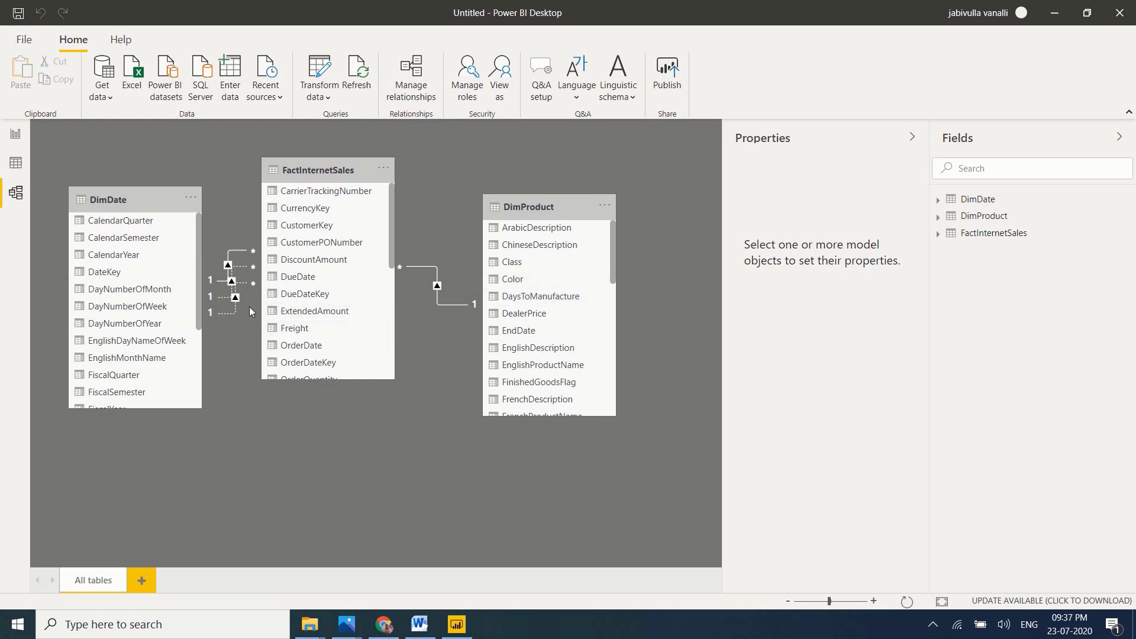
Reposition the FactInternetSales and DimProduct tables in the diagram to widen the gap after DimDate.
drag(313, 170, 373, 189)
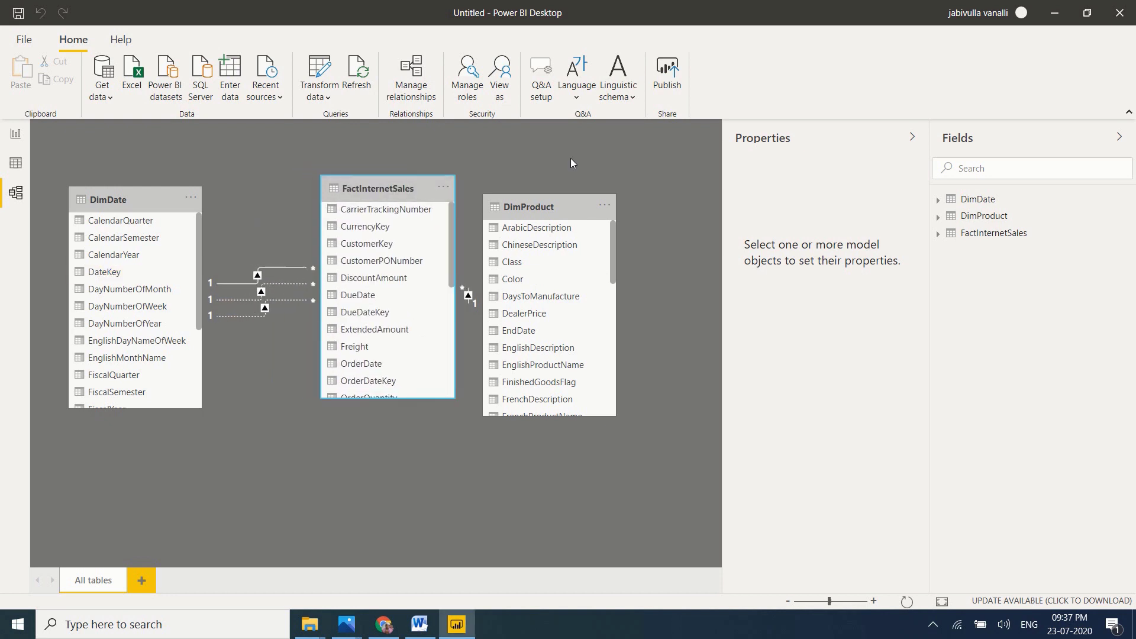
drag(529, 205, 578, 187)
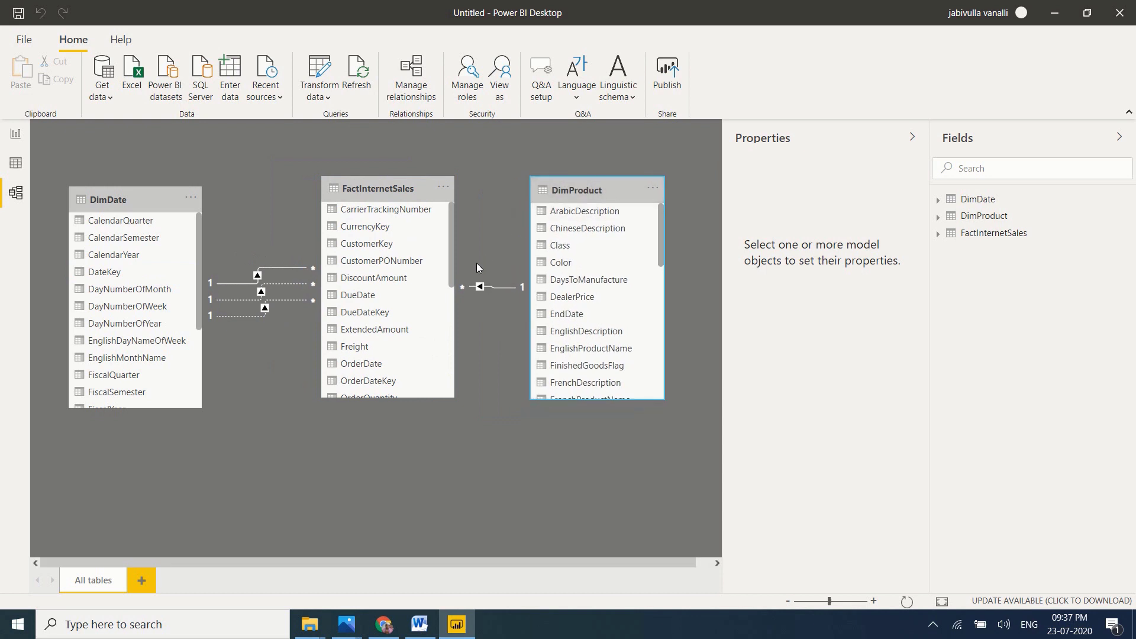
Open the active relationship between FactInternetSales and DimDate and review its available cardinality and cross filter direction options.
double_click(279, 267)
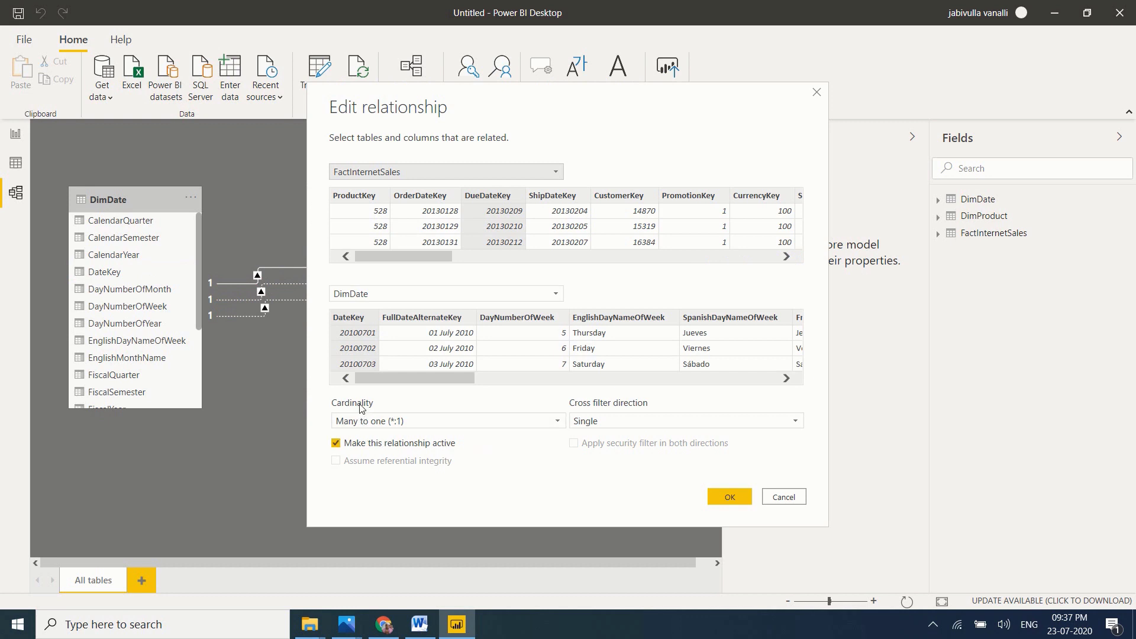
click(477, 422)
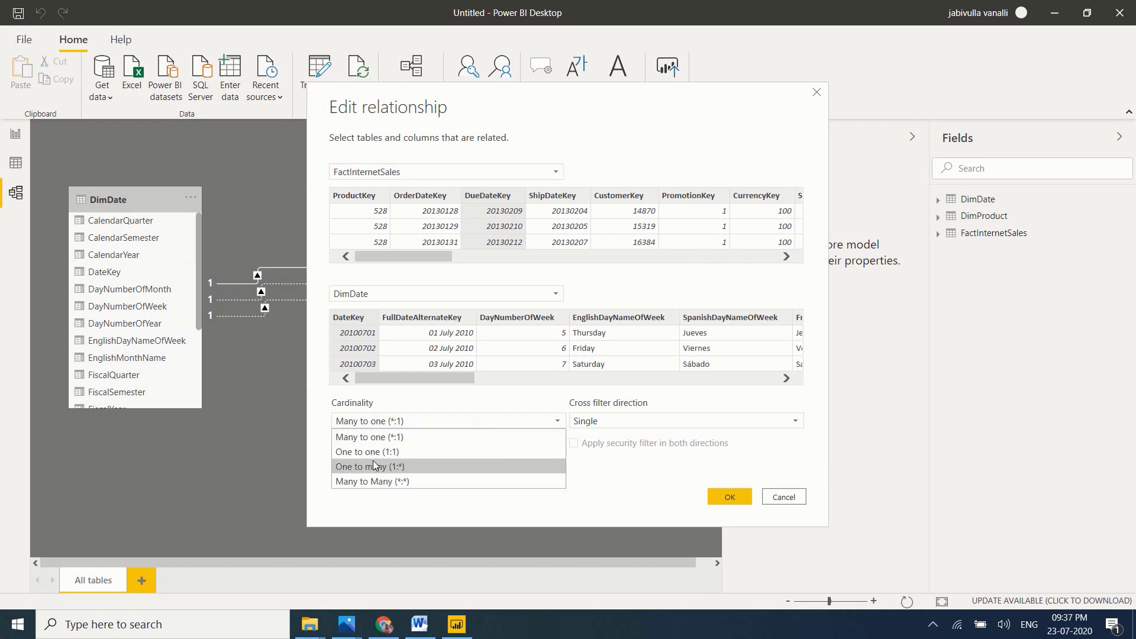
click(593, 487)
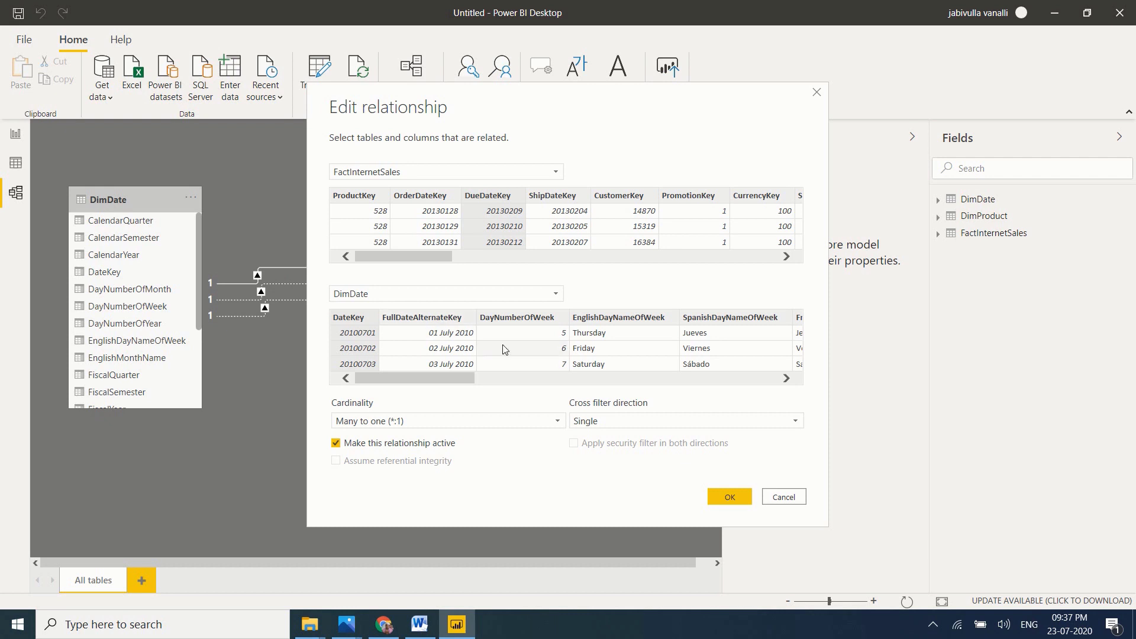
click(640, 427)
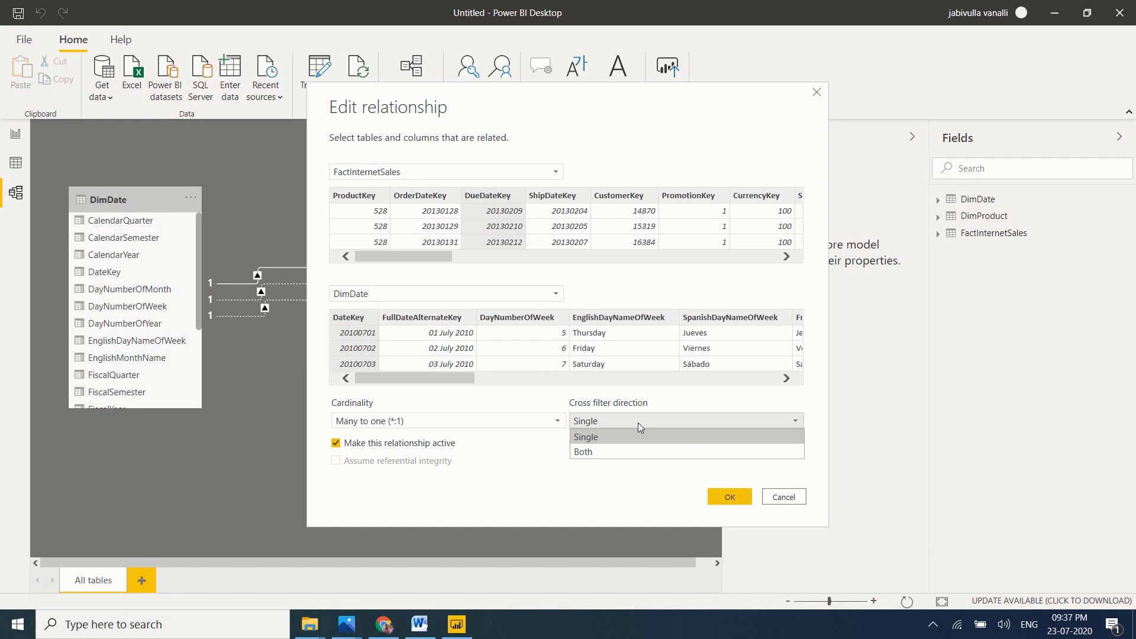
click(514, 480)
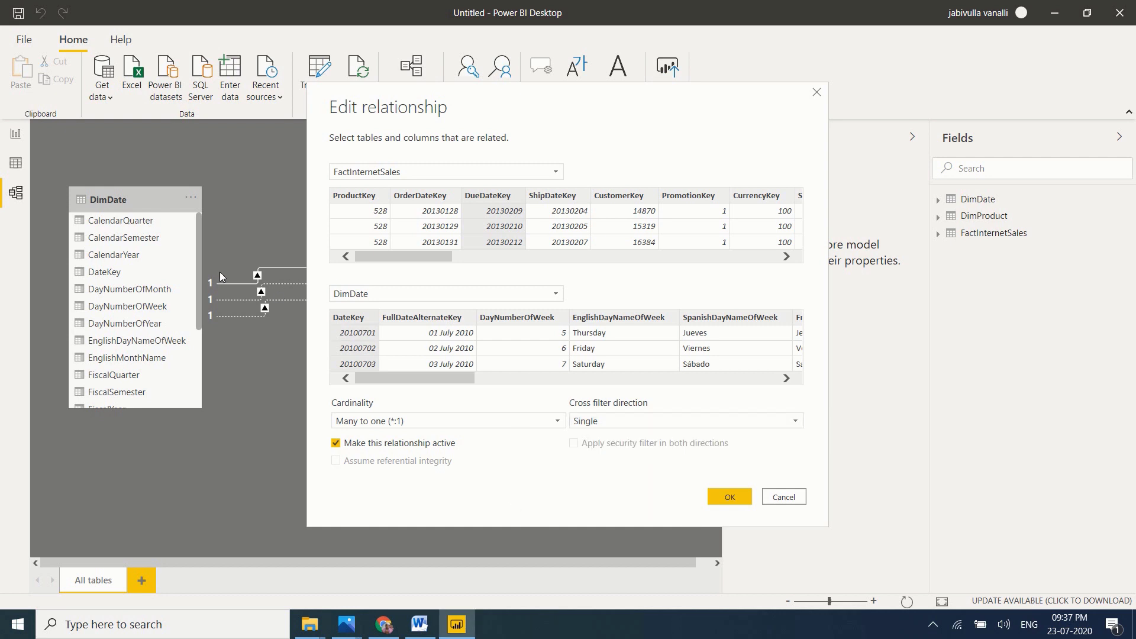
Set the cross filter direction of the active FactInternetSales–DimDate relationship on DueDateKey to Both.
drag(570, 100, 692, 120)
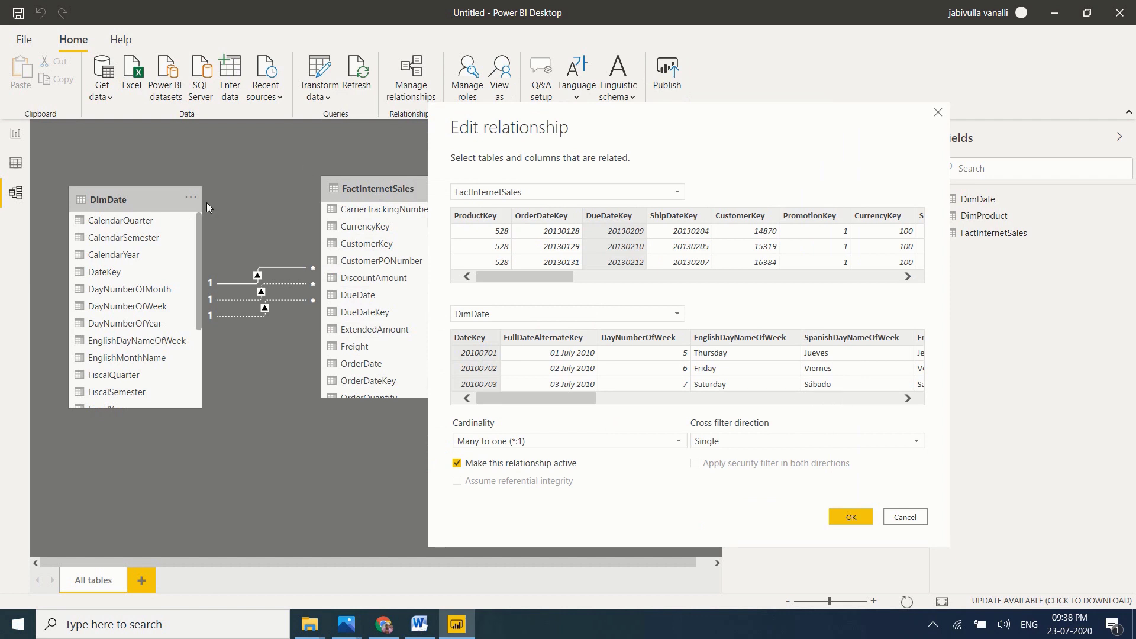
click(835, 442)
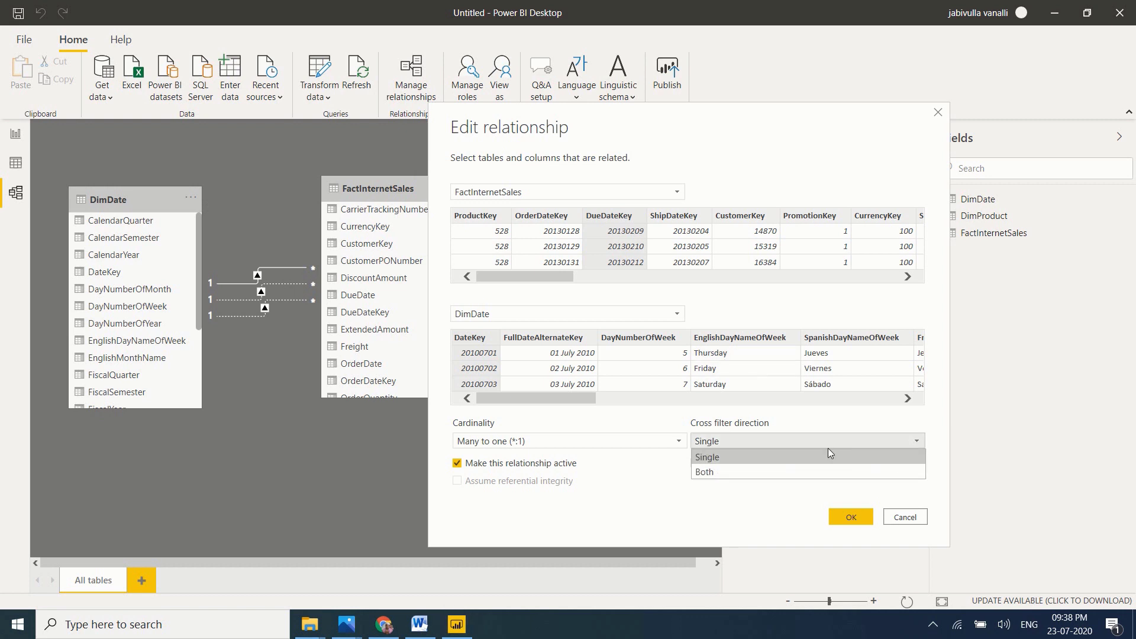
click(807, 473)
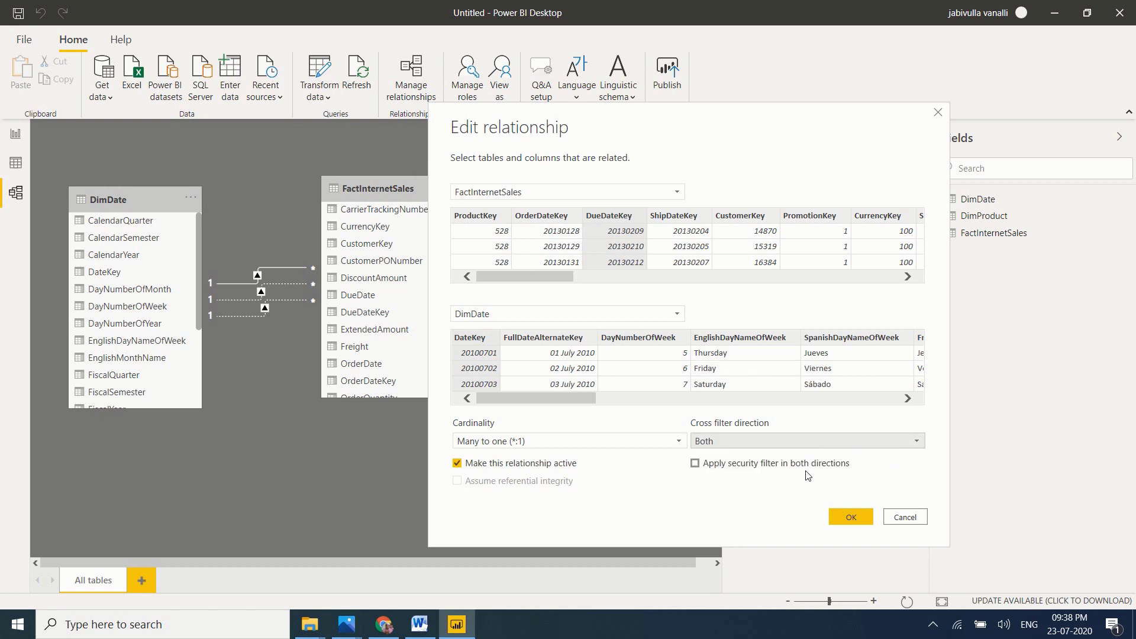
click(849, 516)
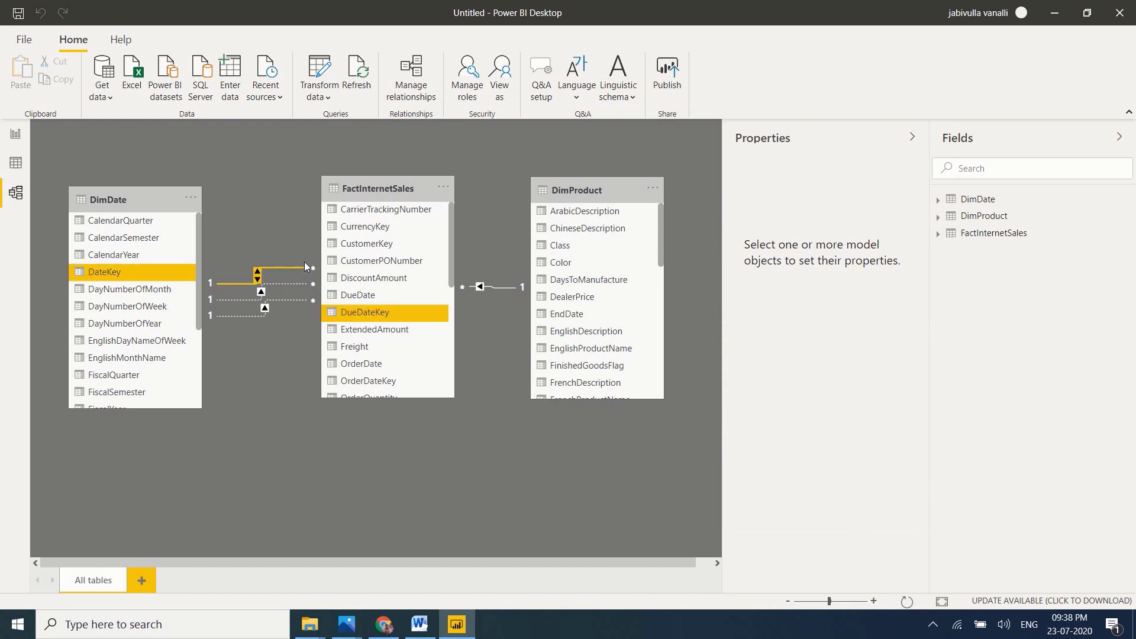
Set the cross filter direction of the DueDateKey relationship with DimDate back to Single.
right_click(261, 271)
click(303, 295)
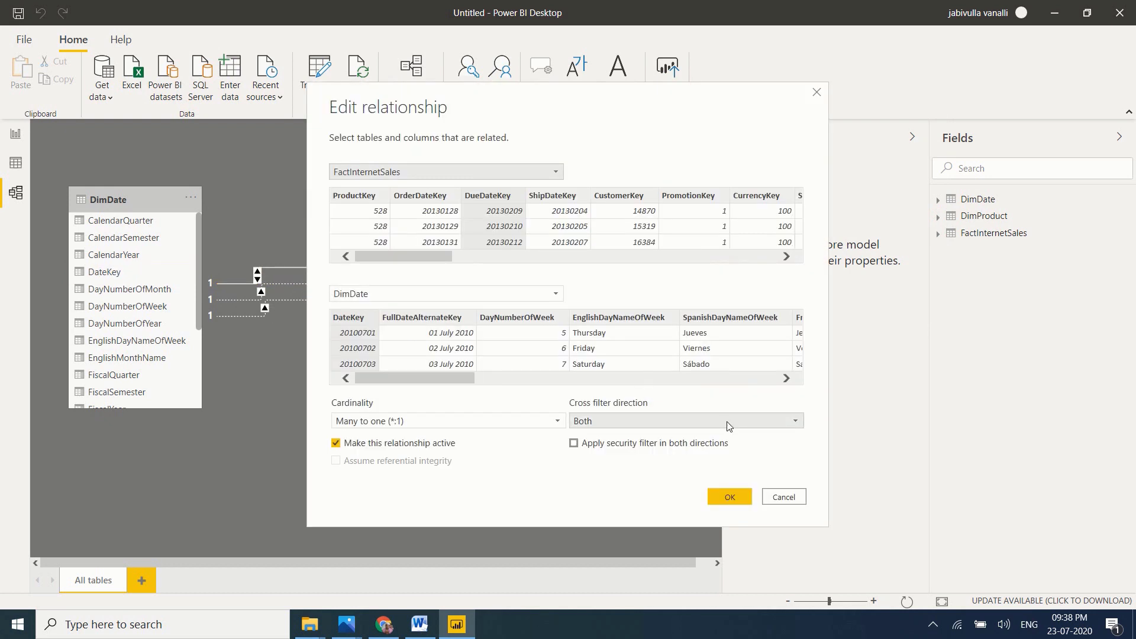
click(690, 420)
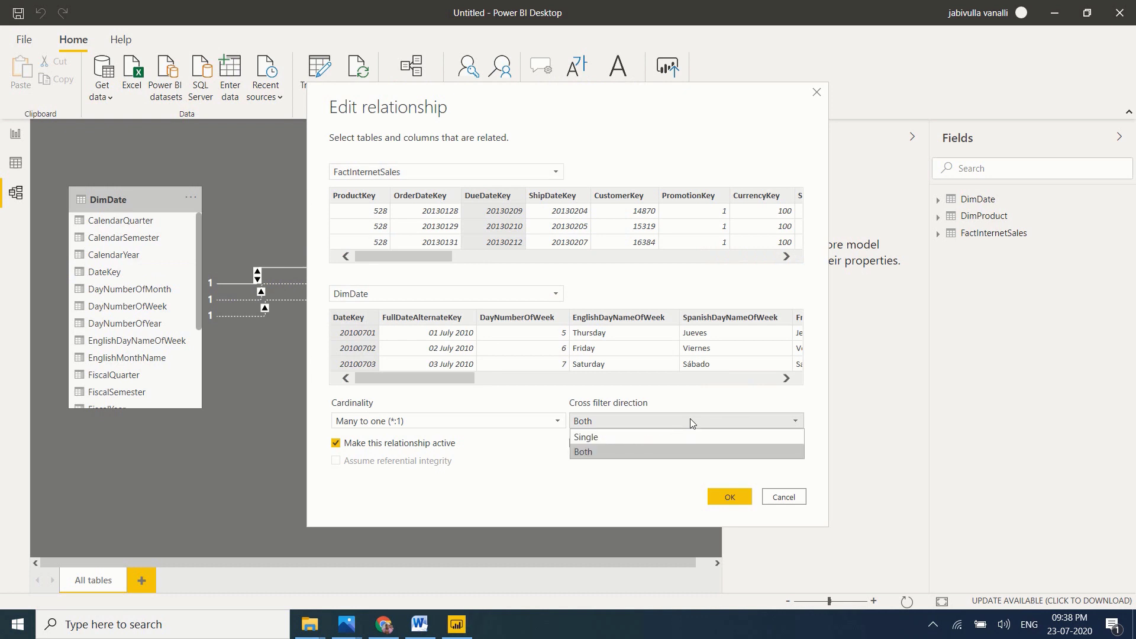
click(653, 438)
click(722, 491)
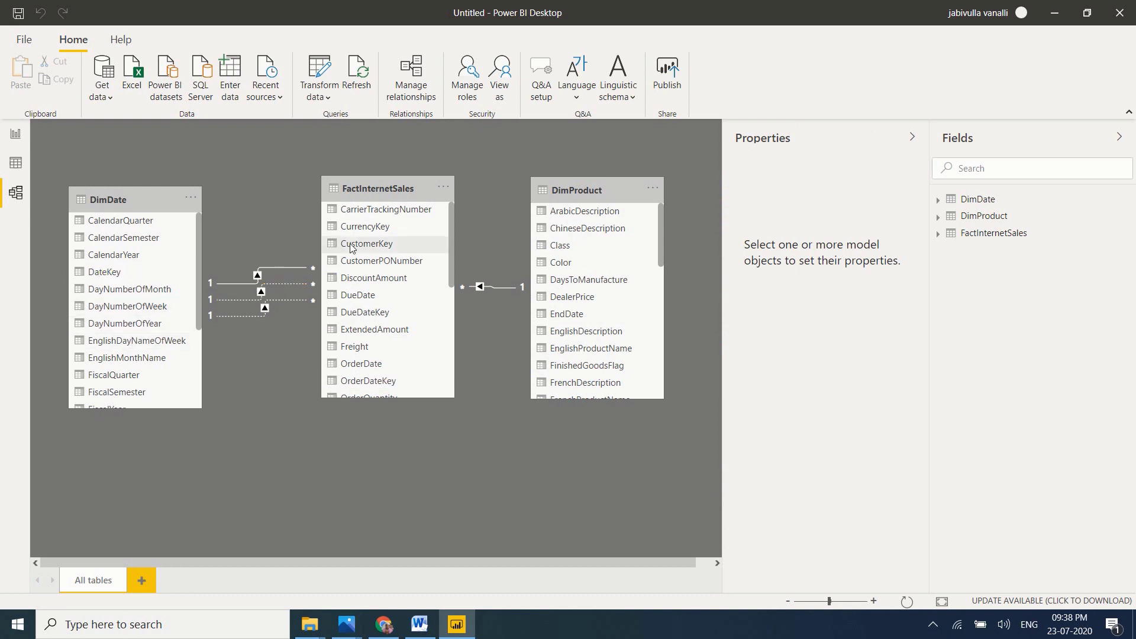
Try to make the inactive relationship between OrderDateKey in FactInternetSales and DateKey in DimDate active.
double_click(267, 291)
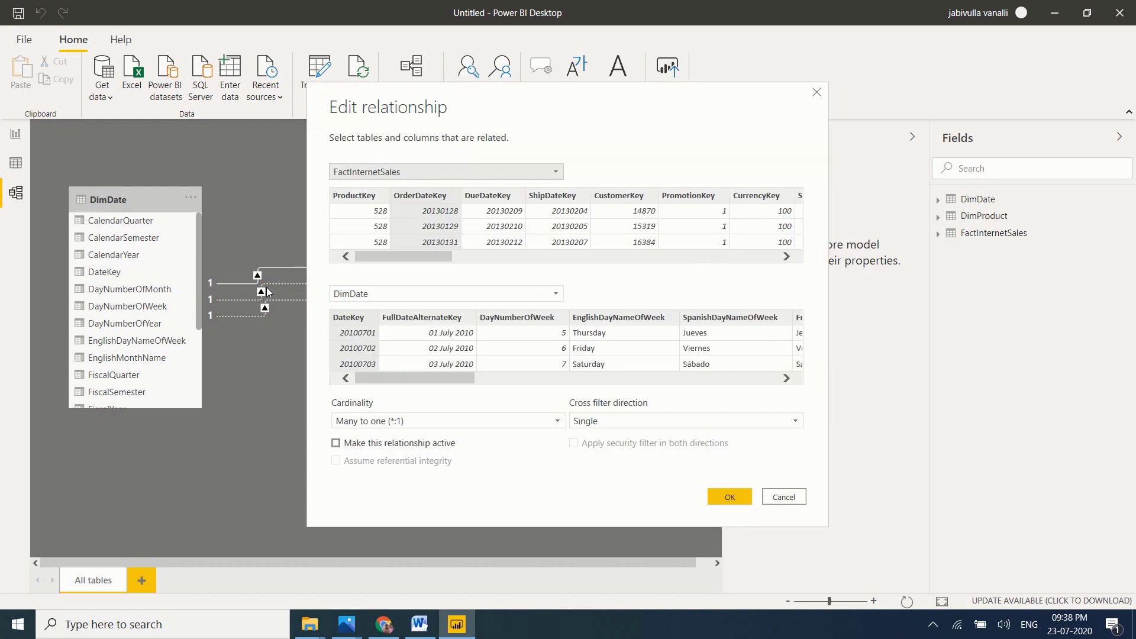
click(336, 444)
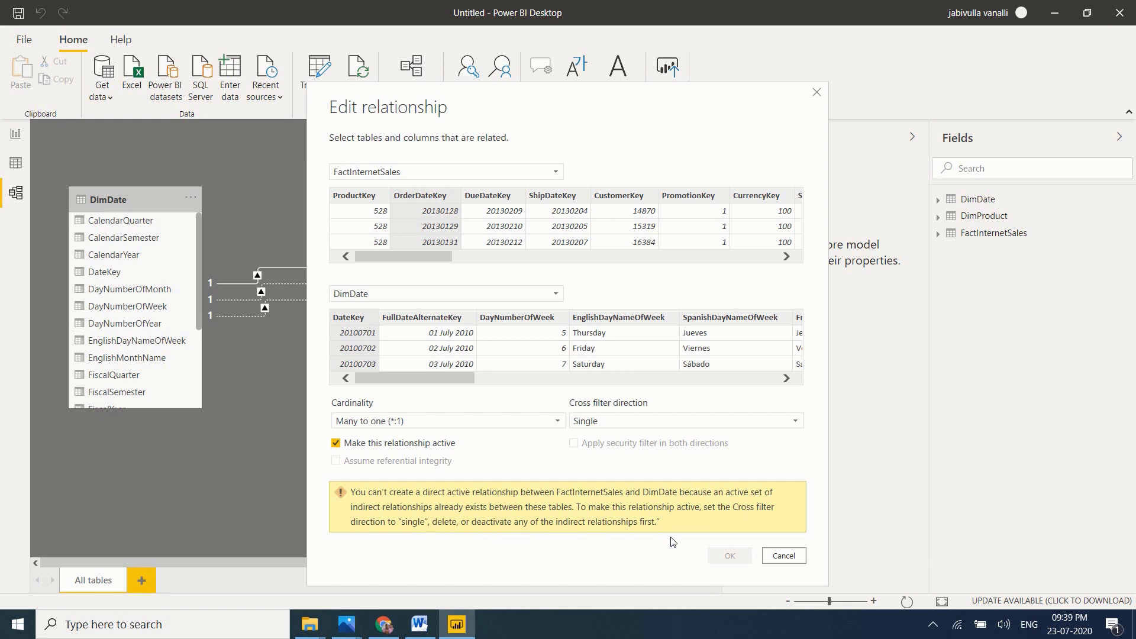
click(782, 557)
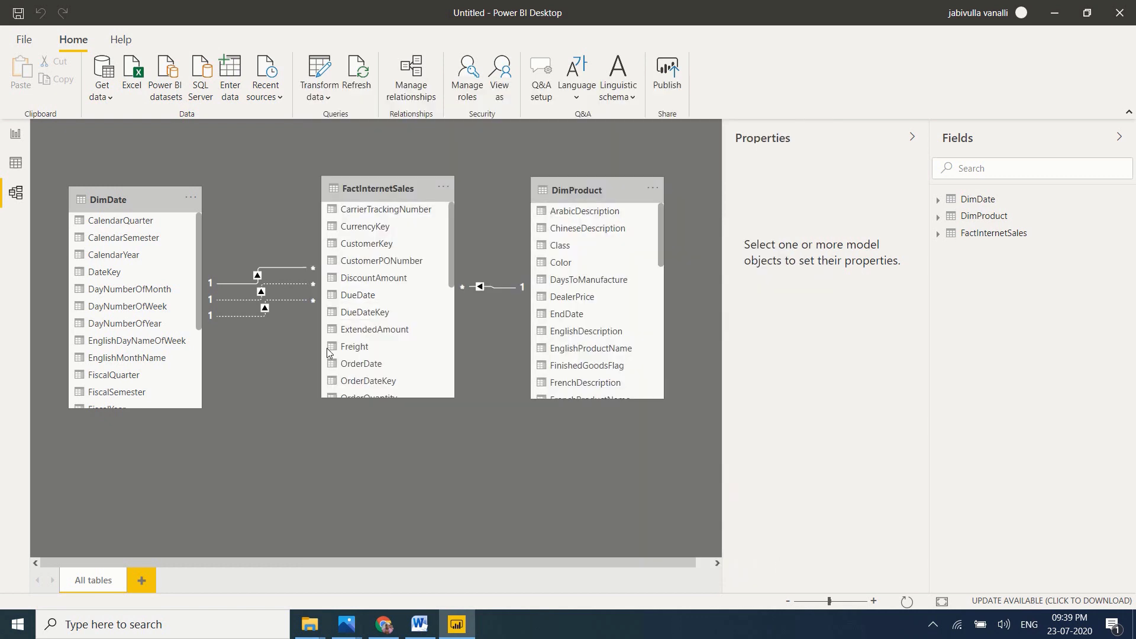
Delete the active relationship between DueDateKey in FactInternetSales and DateKey in DimDate.
right_click(281, 268)
click(306, 276)
click(651, 335)
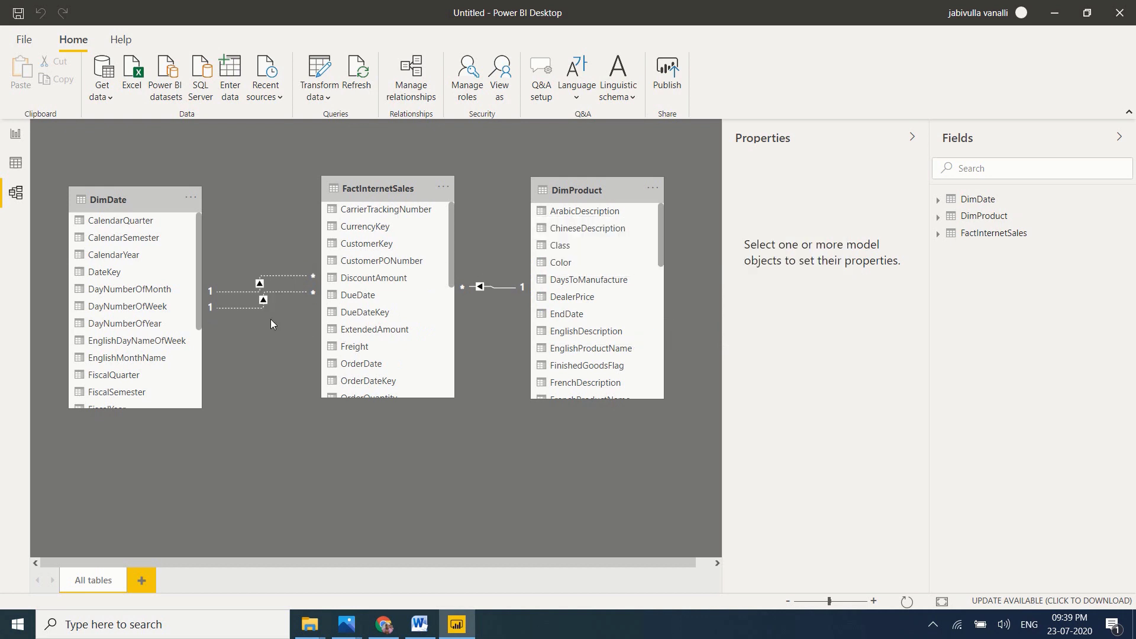
Make the relationship between OrderDateKey in FactInternetSales and DateKey in DimDate active.
double_click(267, 279)
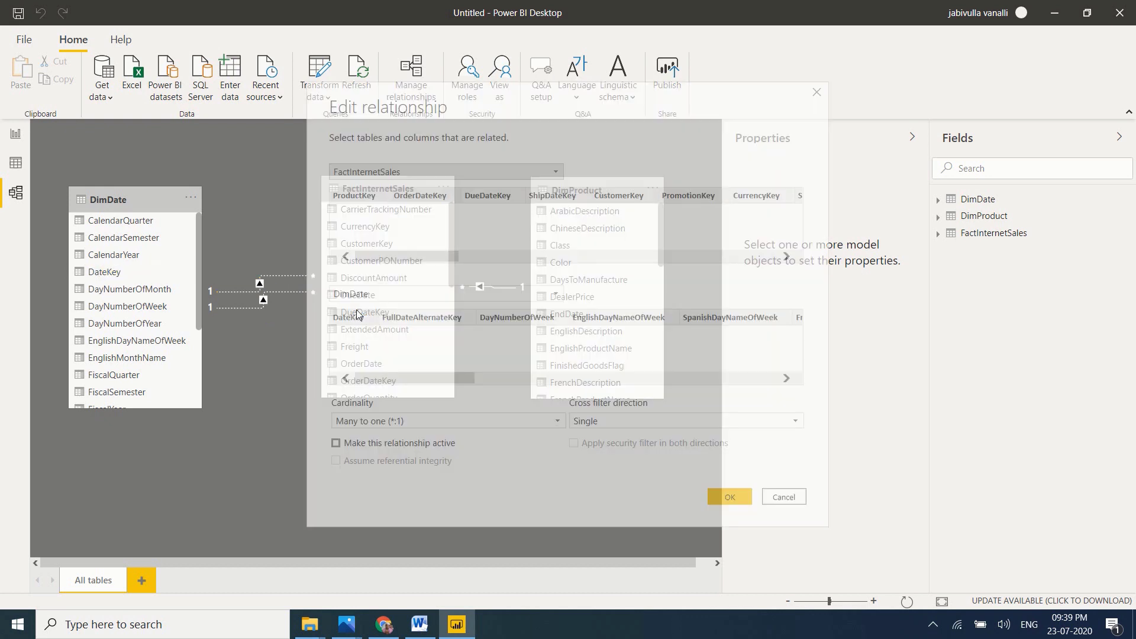
click(336, 444)
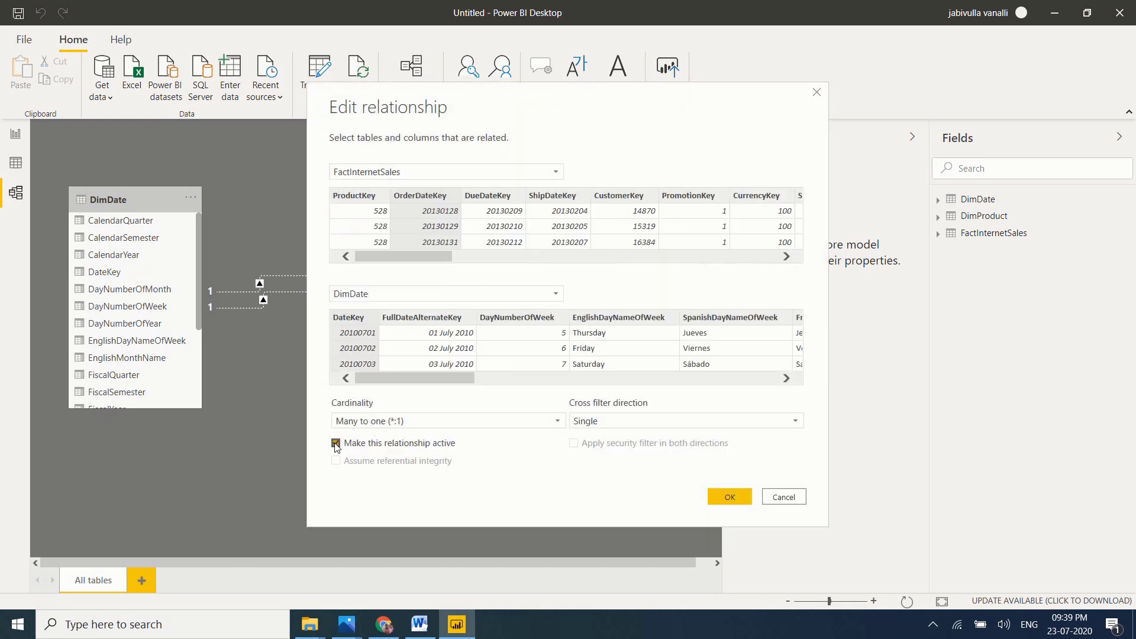
click(747, 499)
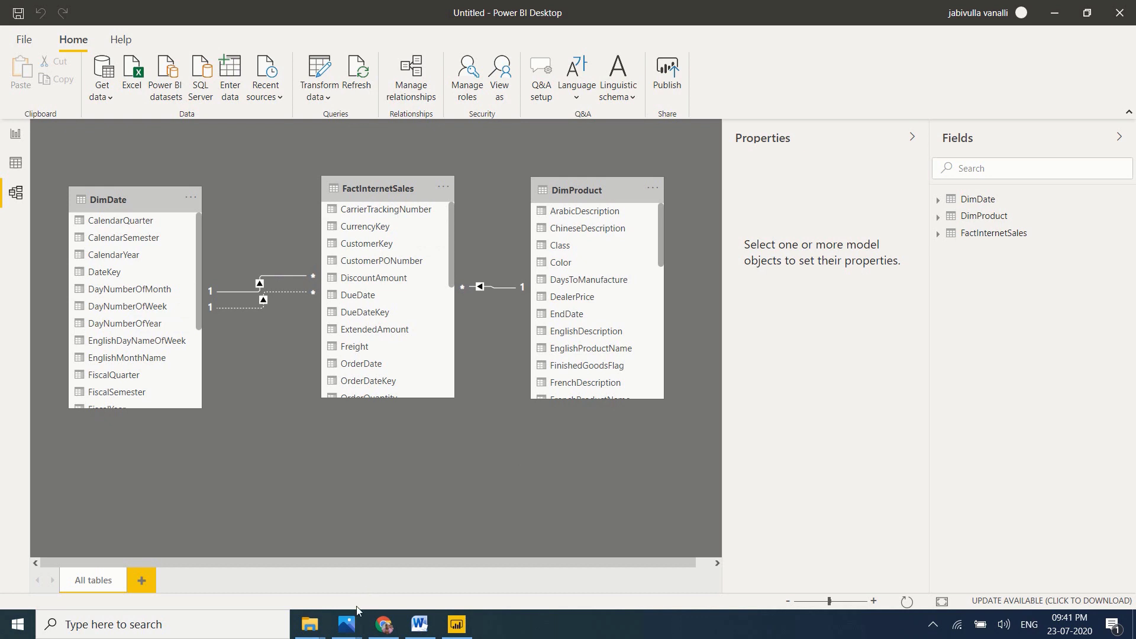
Switch to the Photos app and display the End Screen.jpg image.
mouse_move(350, 626)
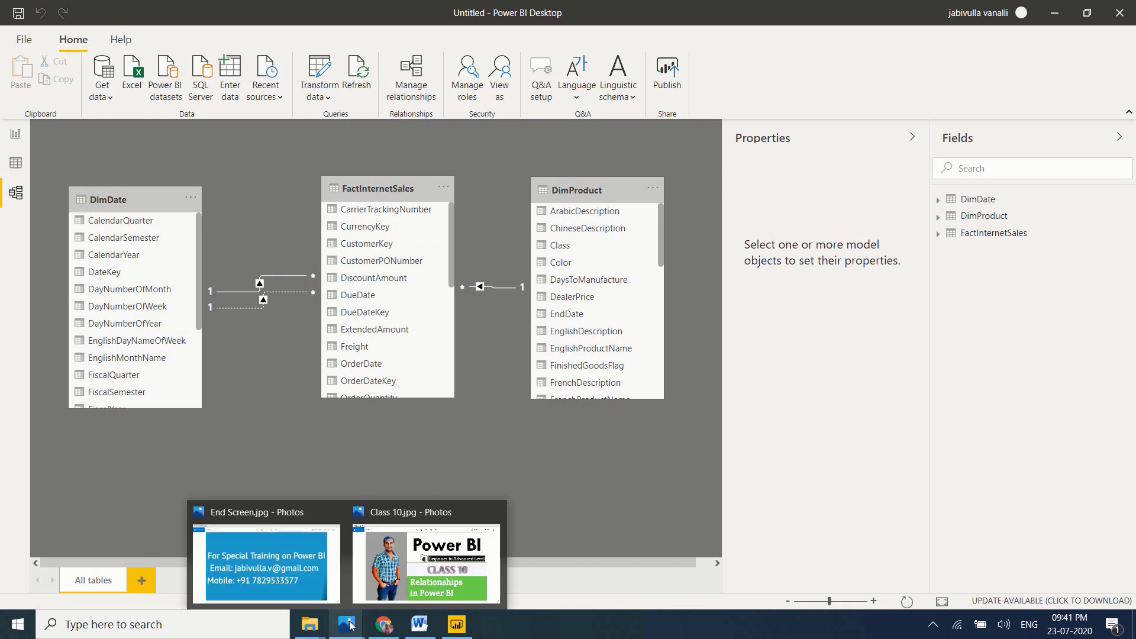
click(291, 566)
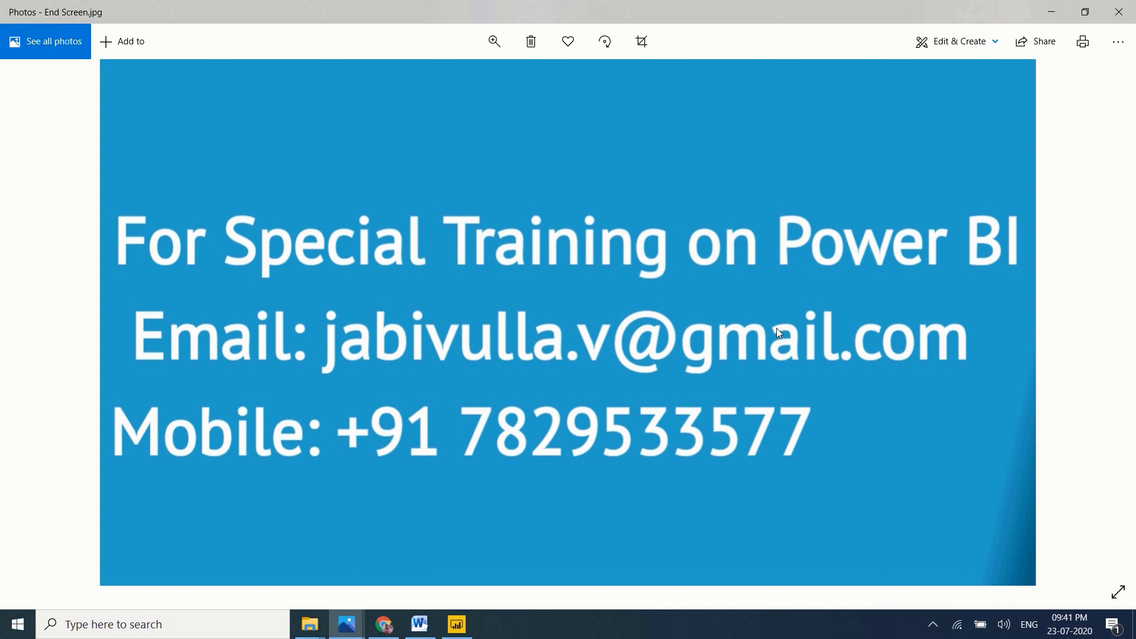